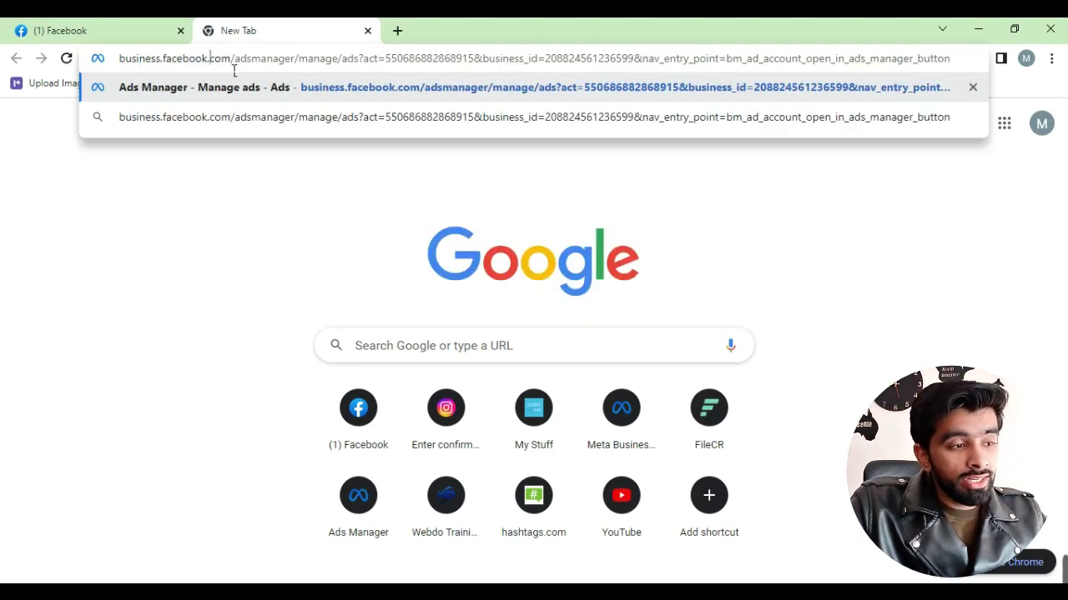
- Cut the ad account address down to business.facebook.com and load that page
key("shift+End")
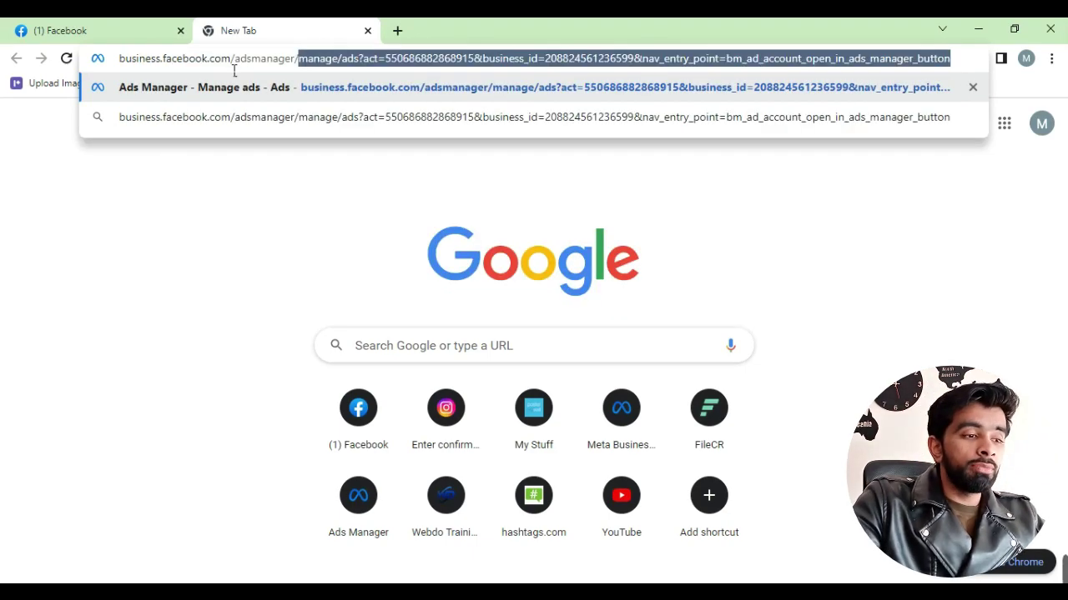
key("Delete")
key("Return")
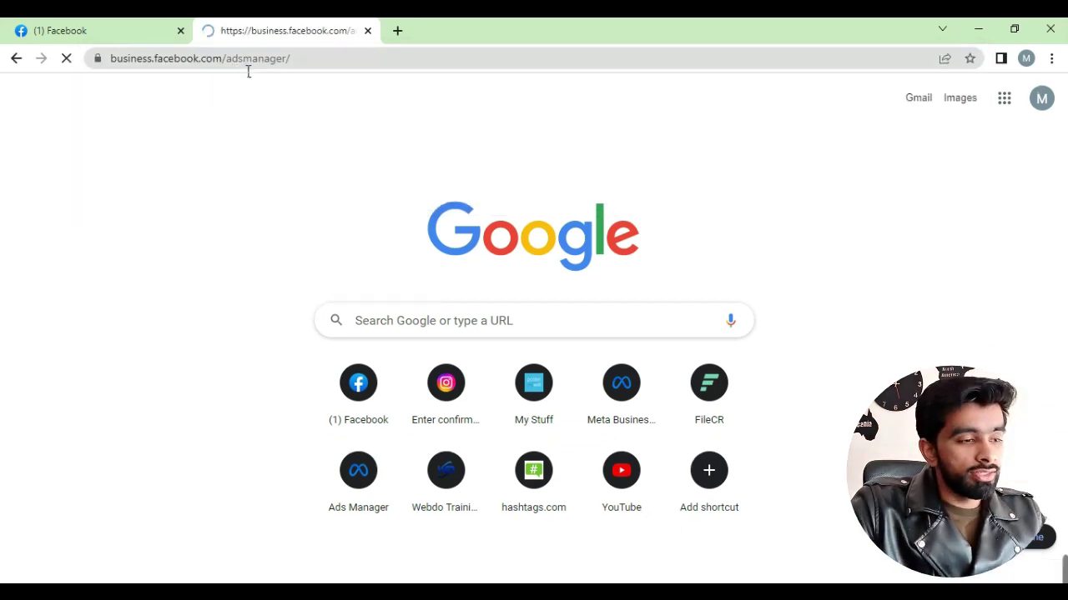
left_click(290, 65)
key("Left")
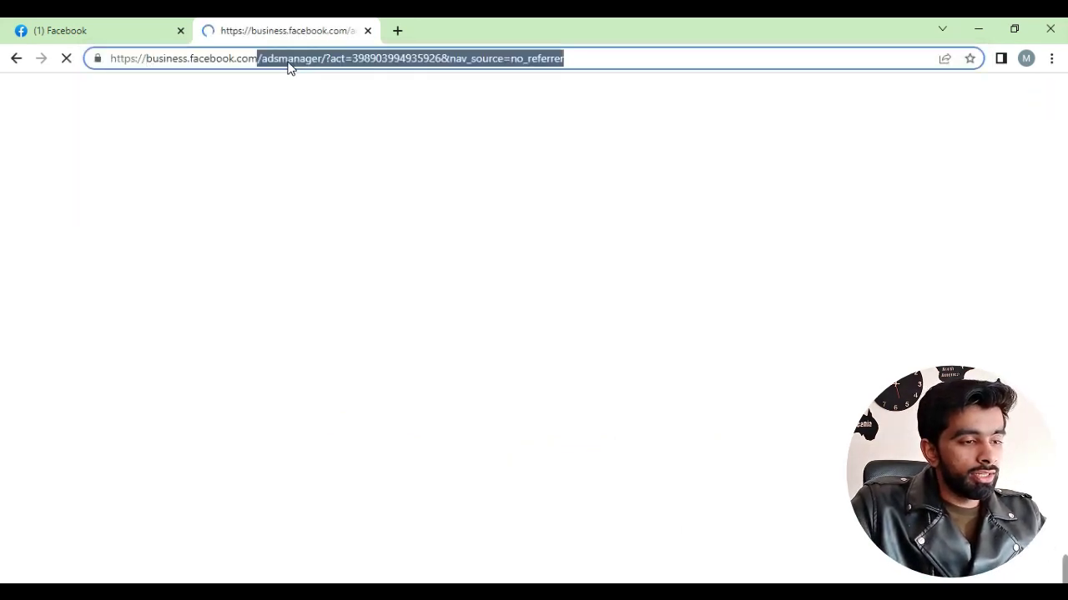
key("shift+End")
key("Delete")
key("Return")
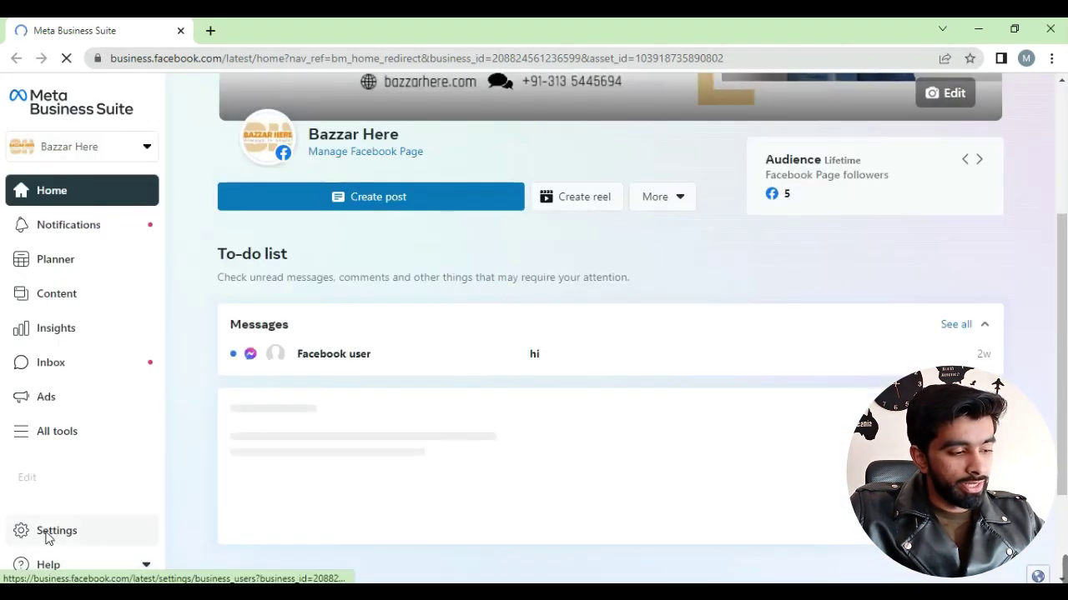
- Dismiss the browser's notification request and go through the Meta Business Suite settings to the full Business settings
left_click(48, 531)
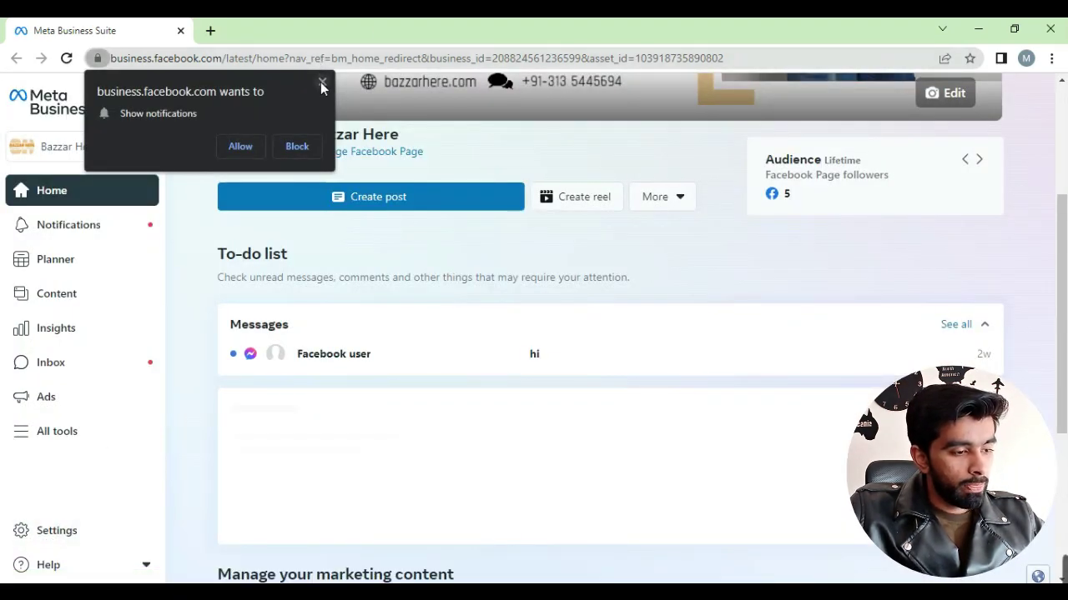
left_click(322, 82)
left_click(60, 529)
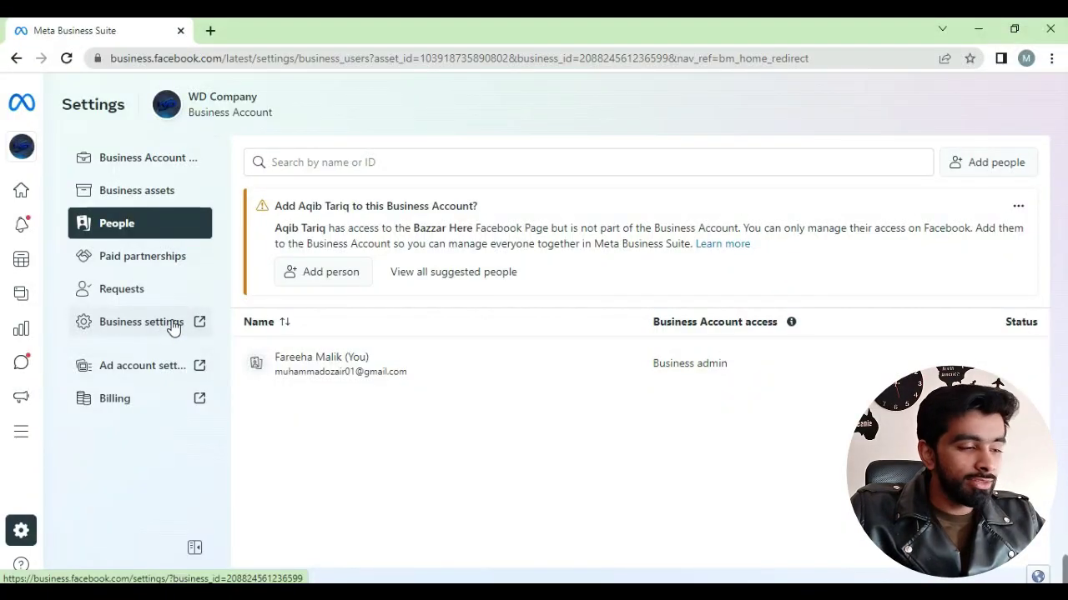
left_click(171, 325)
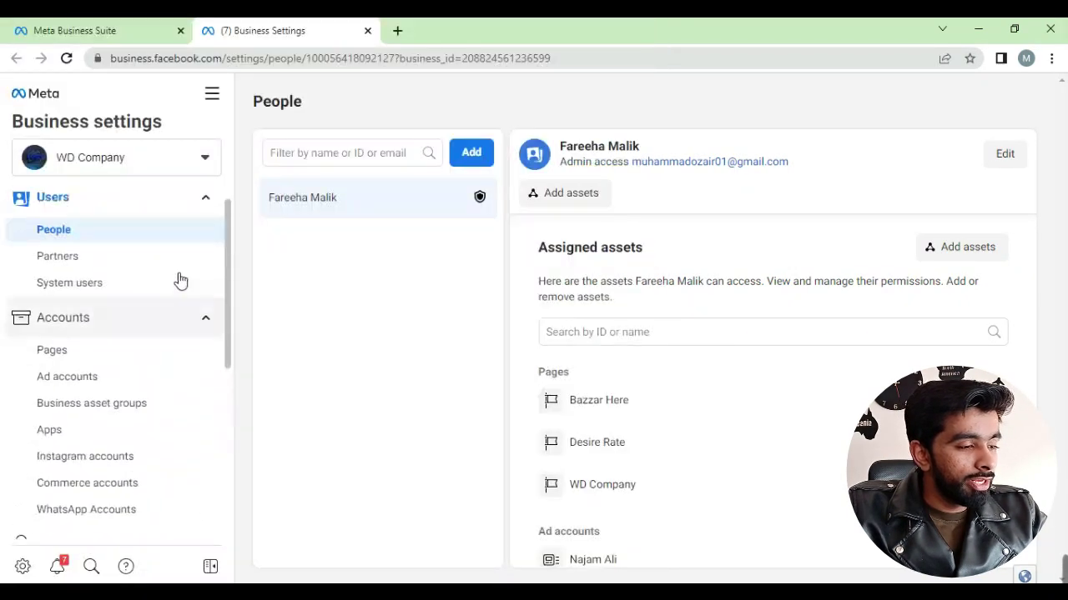
- Find Account-1 among WD Company's ad accounts and open it in Ads Manager
scroll(142, 334, "up", 1)
left_click(111, 394)
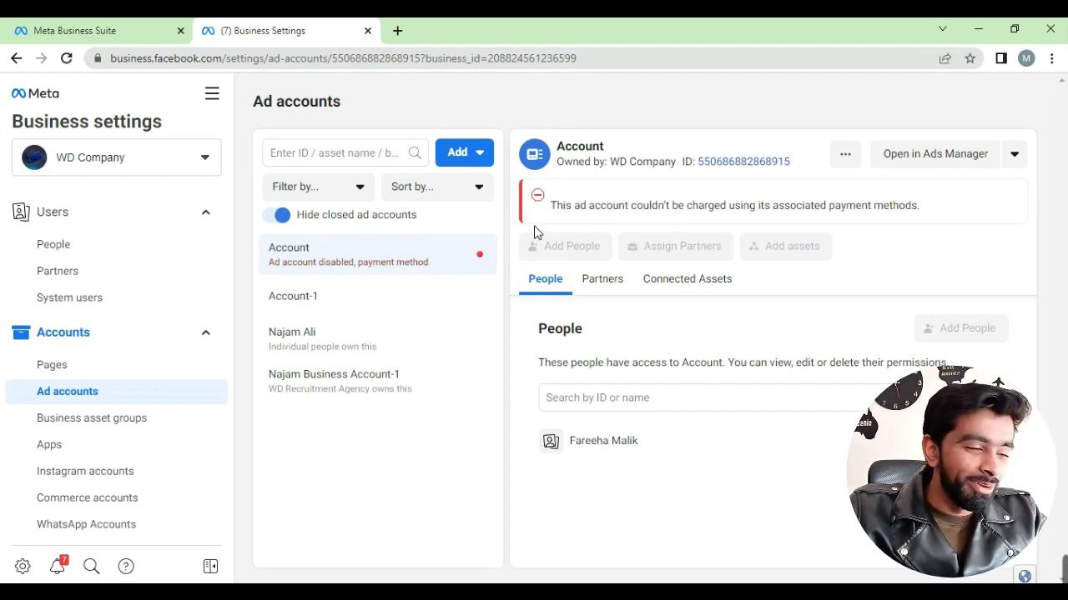
left_click(400, 298)
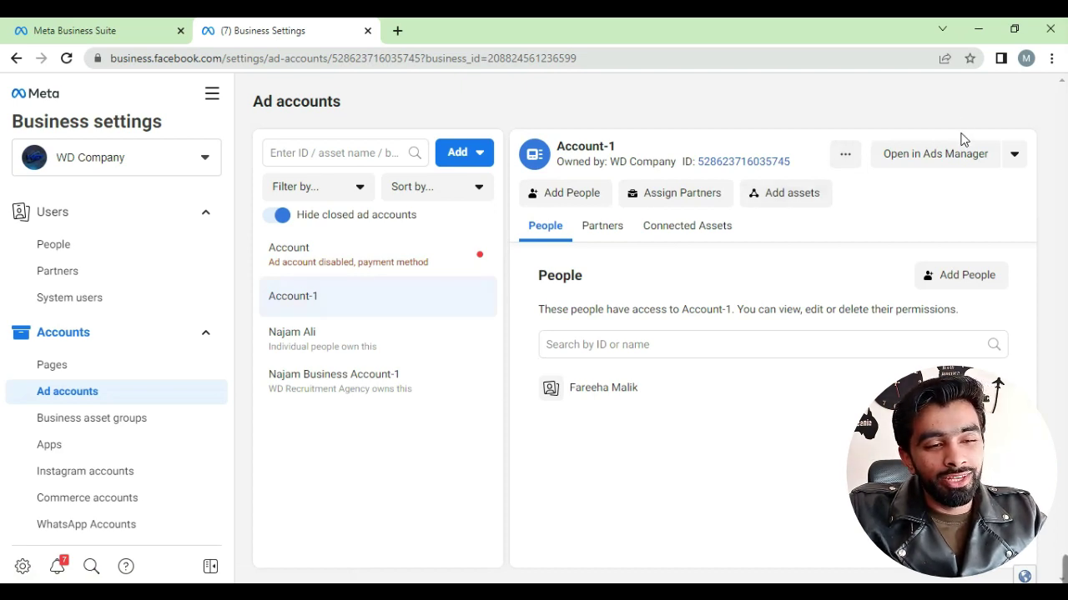
left_click(922, 157)
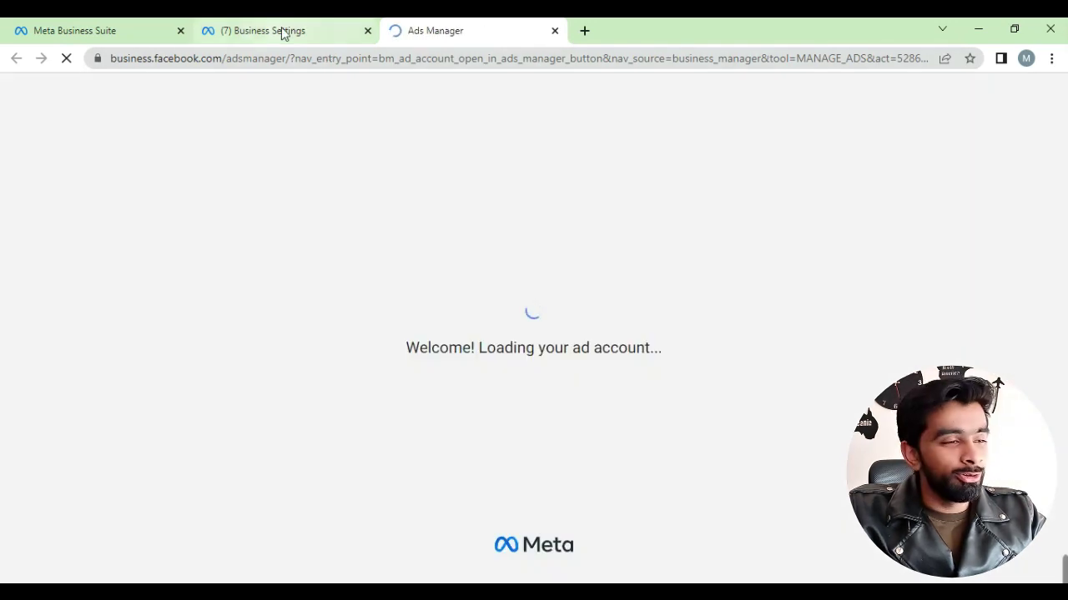
- Go to Account-1's account overview in Ads Manager and confirm the Facebook Page access required to run ads
left_click(282, 31)
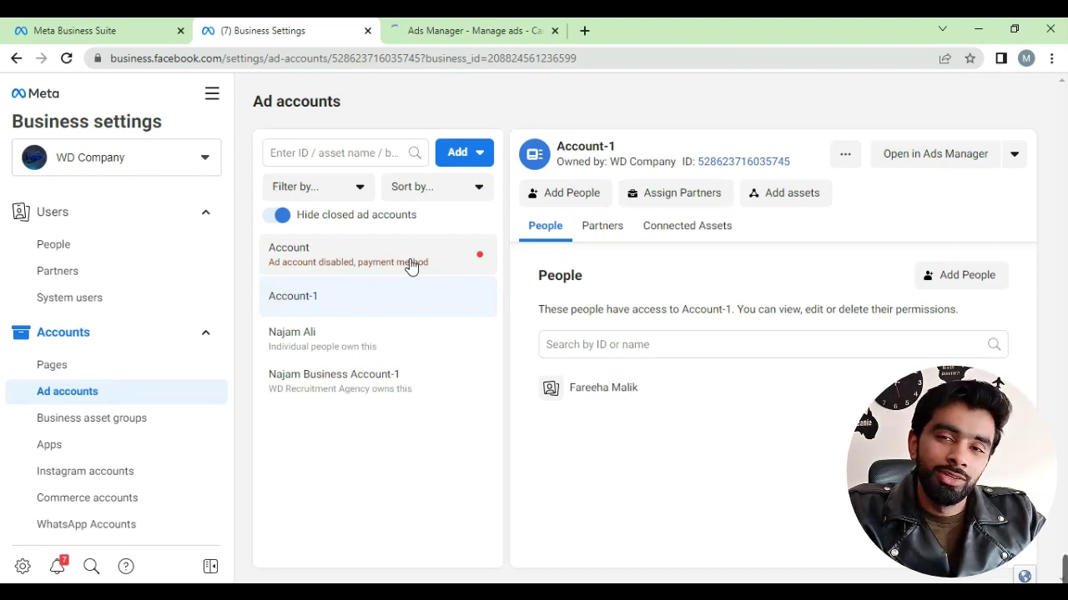
left_click(446, 28)
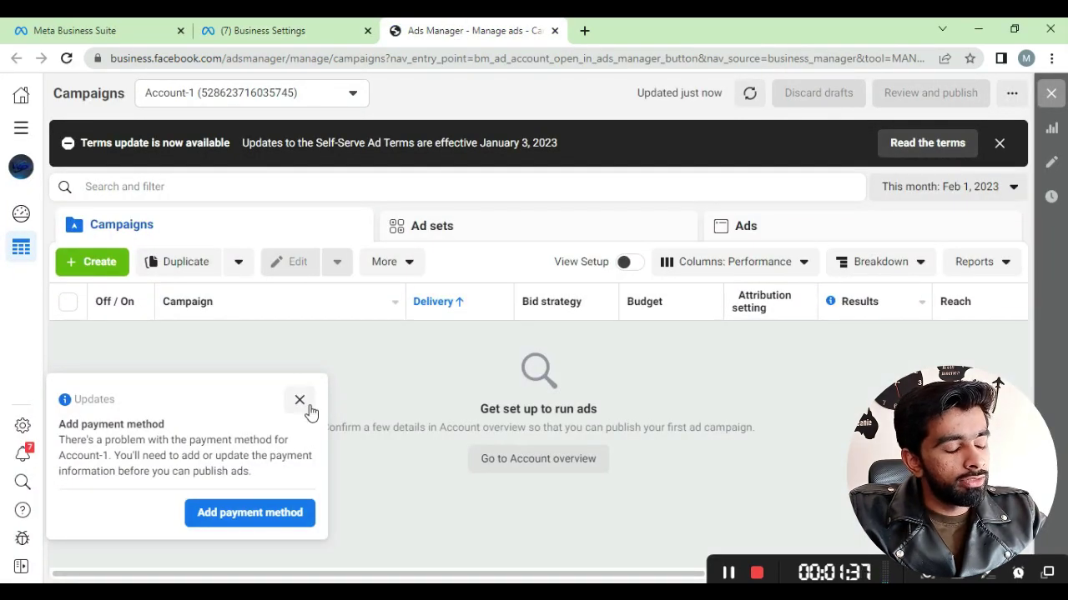
left_click(299, 399)
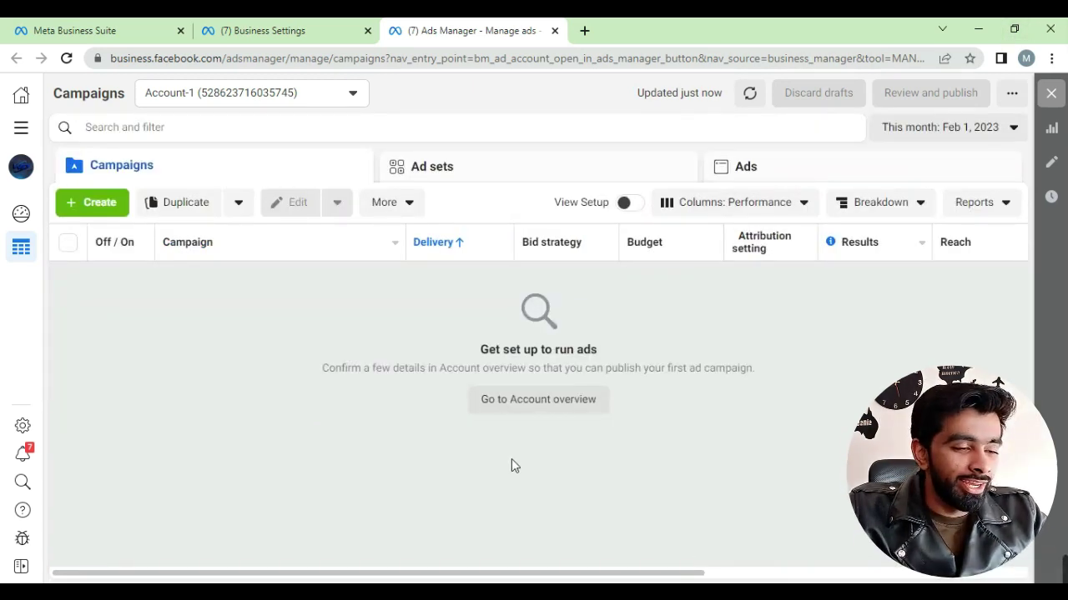
left_click(518, 407)
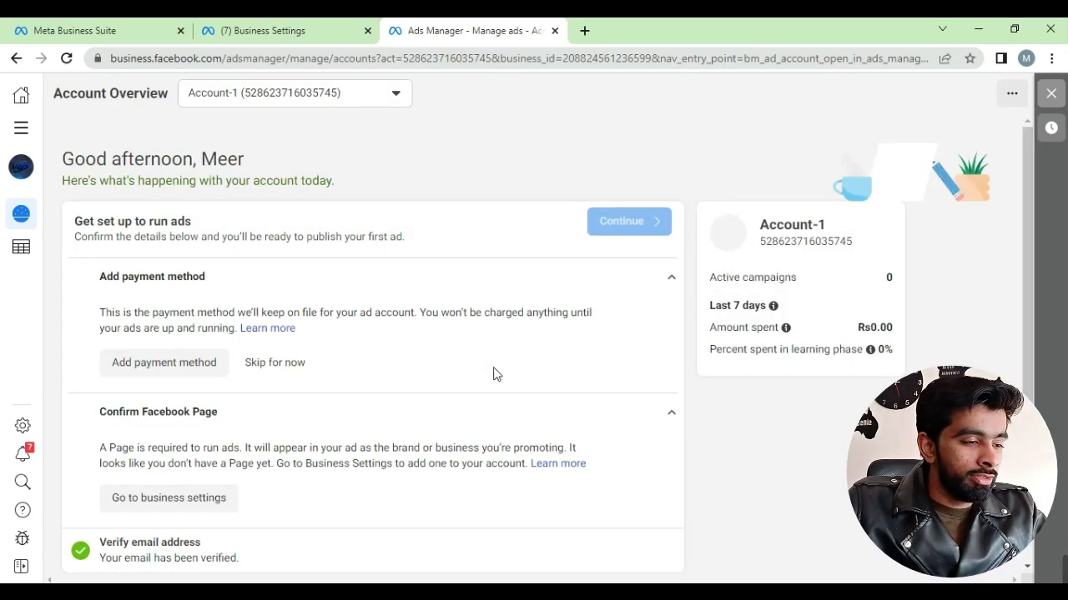
scroll(529, 310, "down", 3)
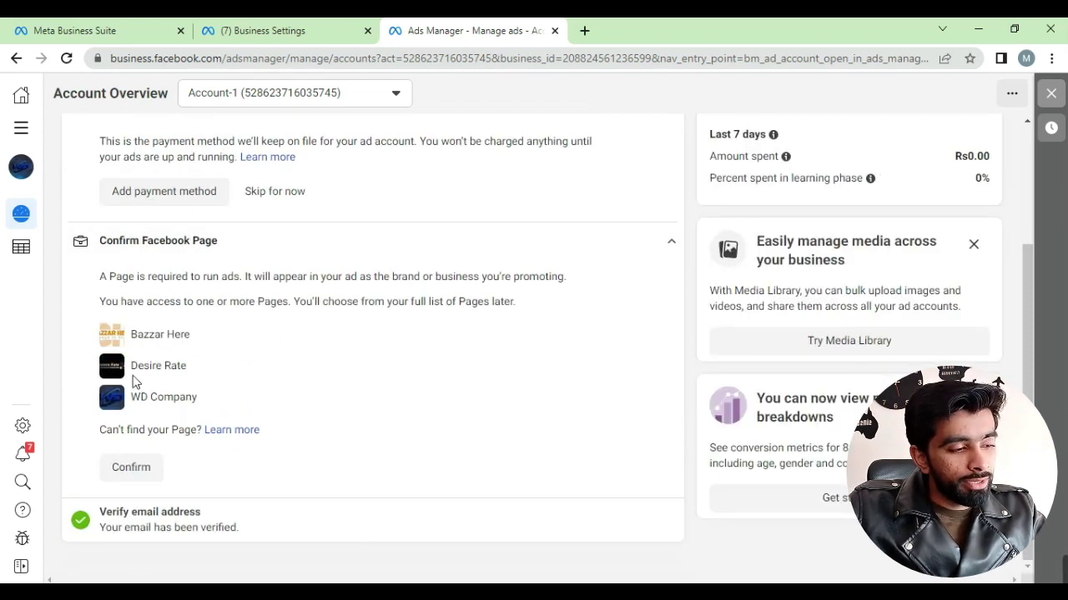
left_click(148, 465)
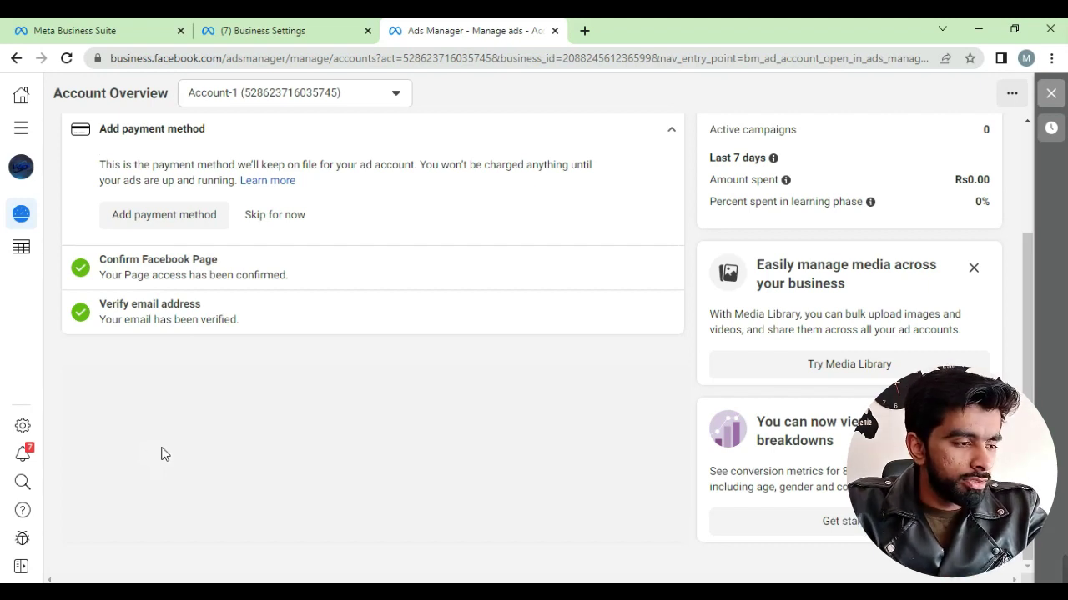
- Walk through the add payment information form as far as the debit or credit card details and close it without saving
scroll(183, 240, "up", 1)
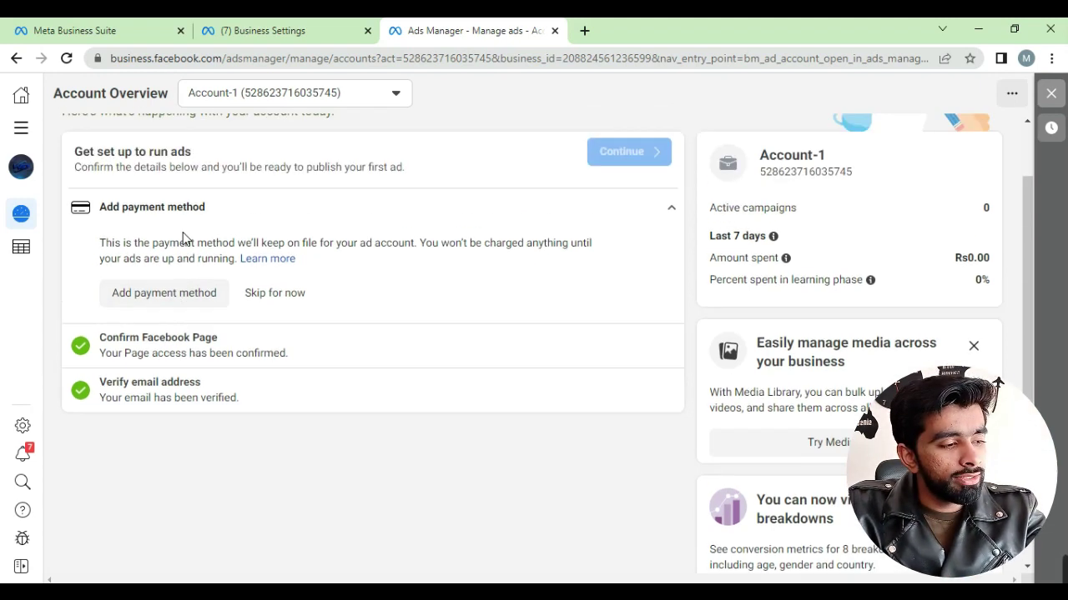
left_click(177, 292)
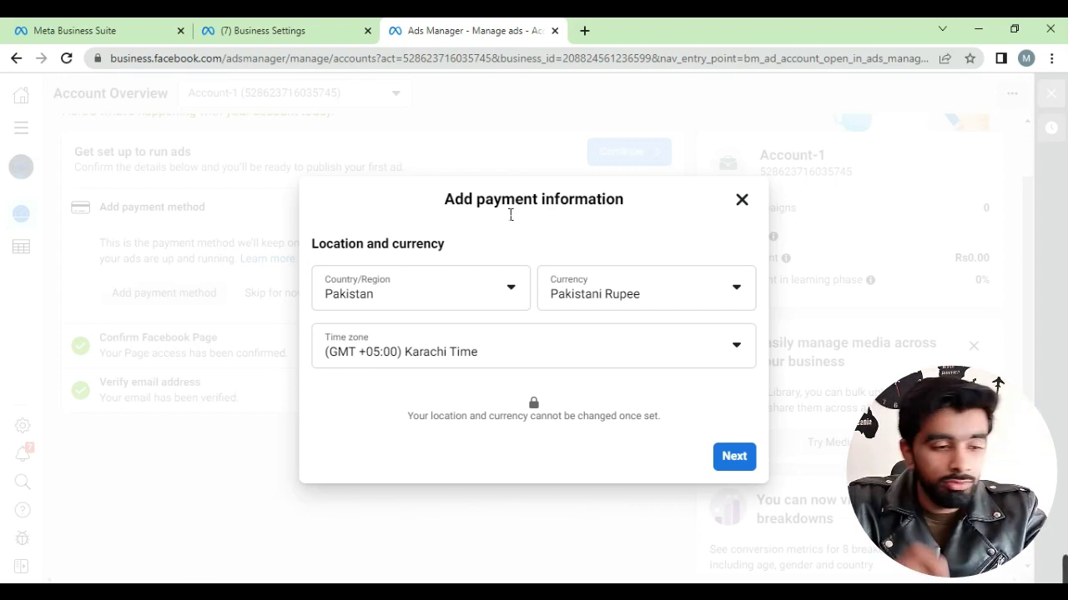
mouse_move(1065, 578)
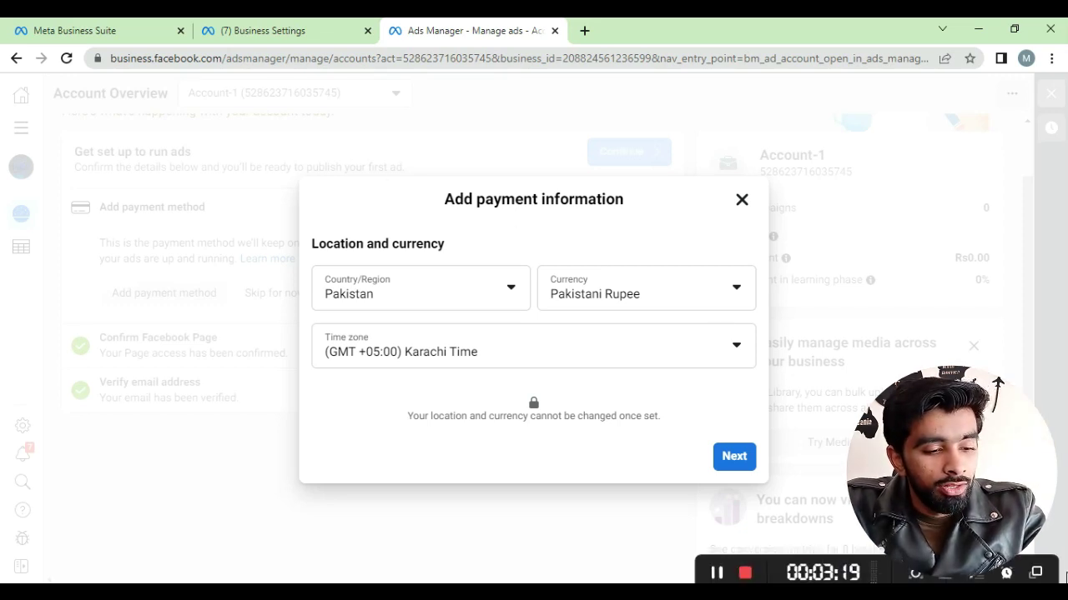
left_click(736, 463)
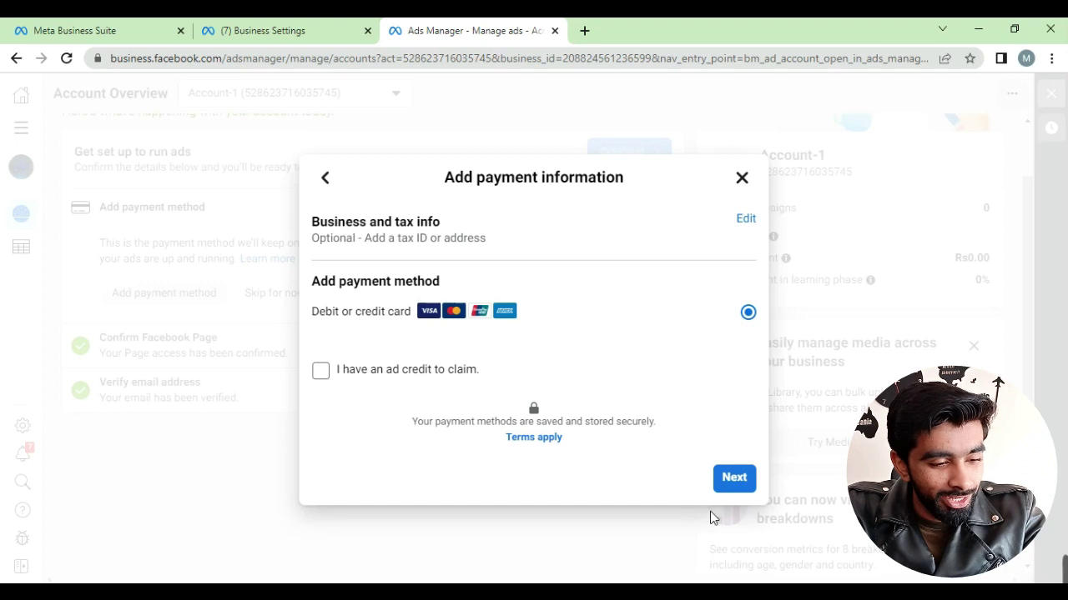
left_click(734, 482)
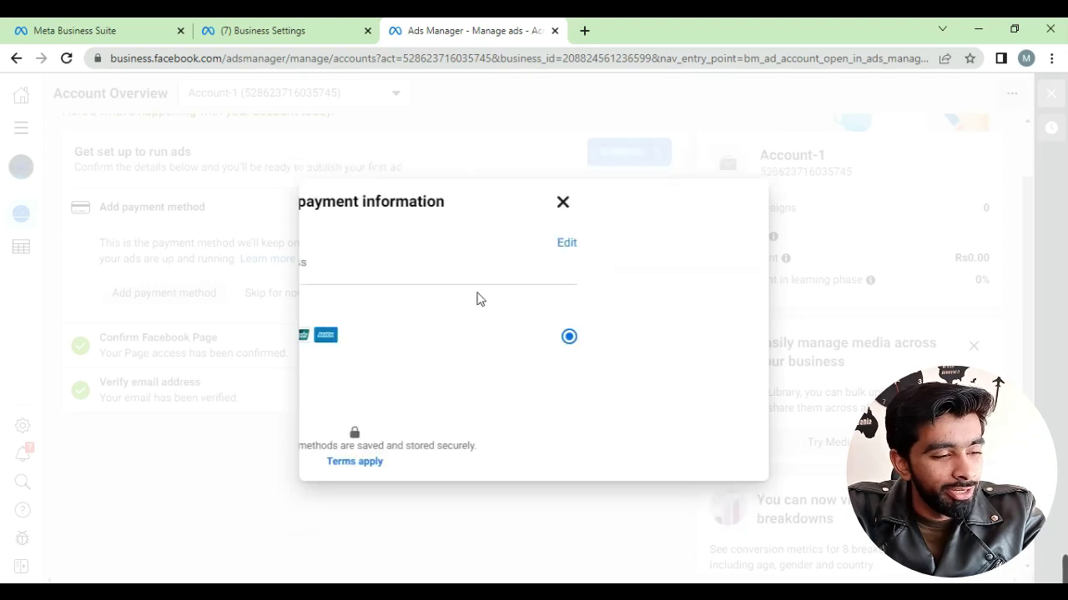
left_click(477, 279)
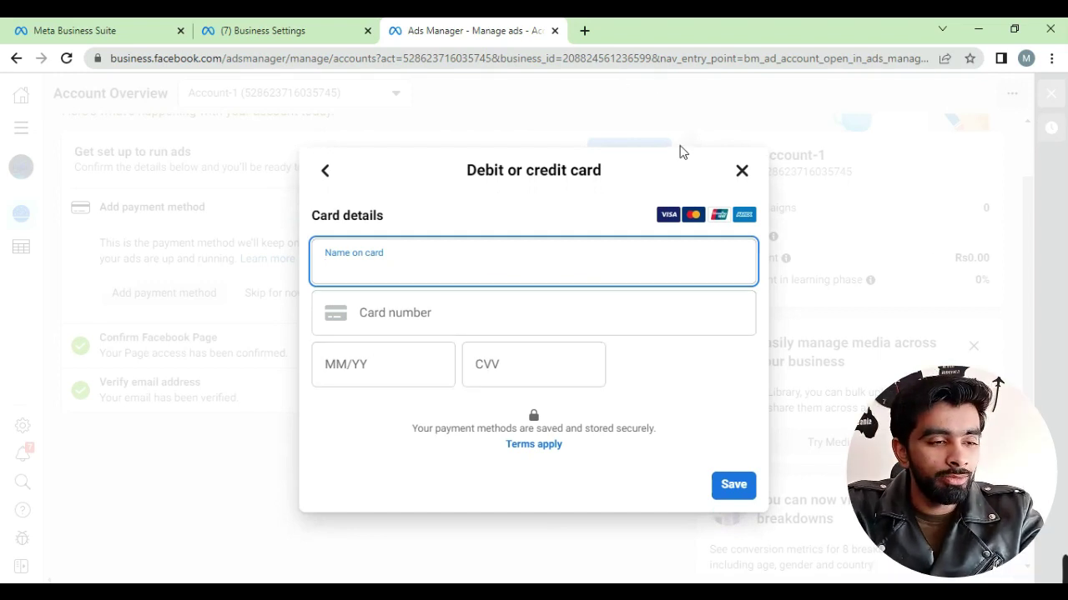
left_click(743, 173)
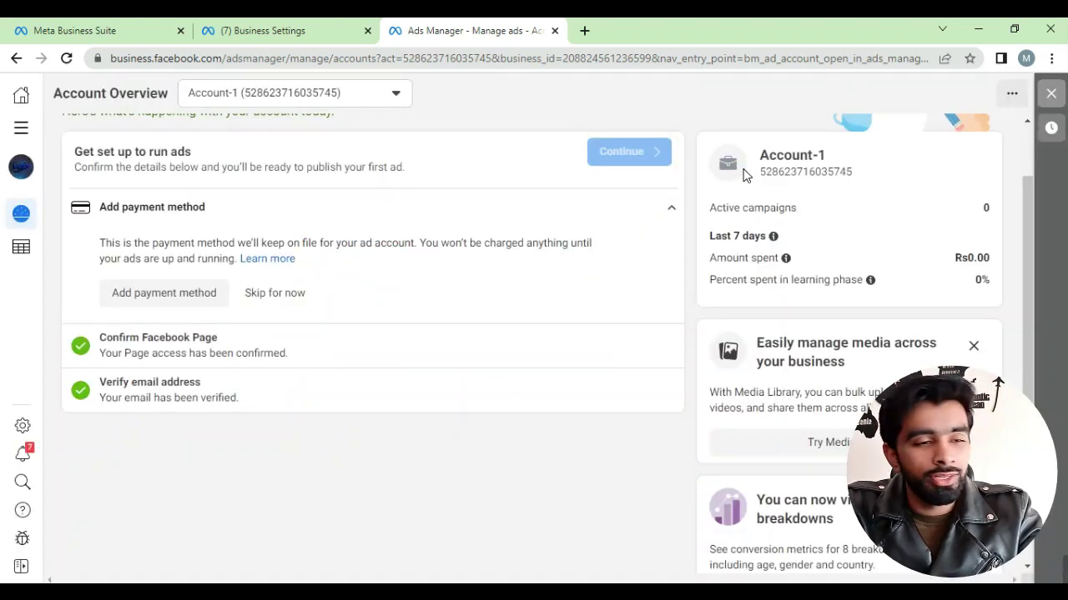
scroll(341, 335, "up", 1)
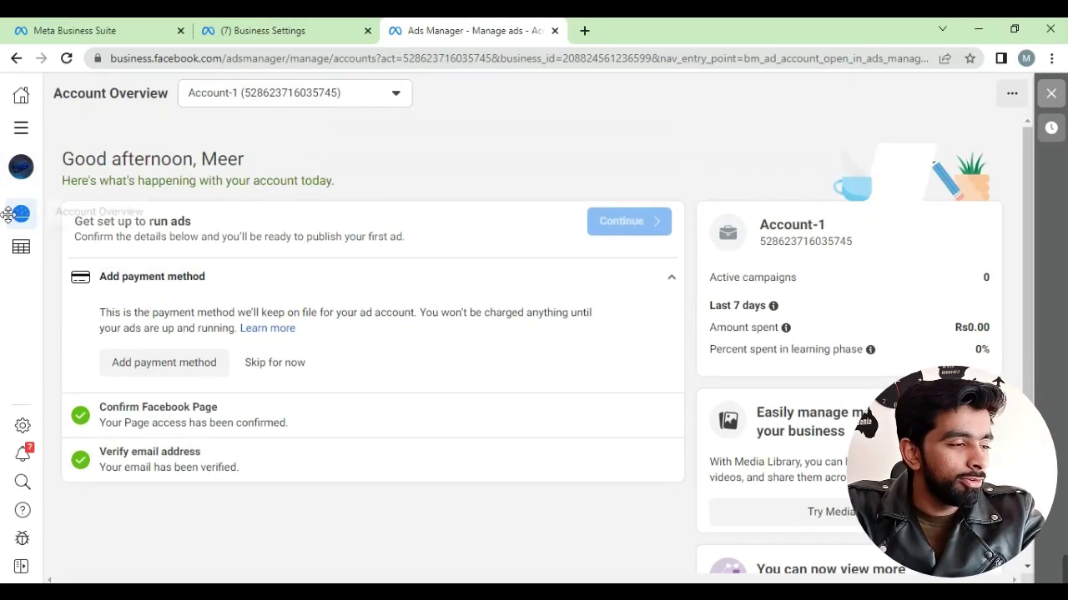
left_click(23, 131)
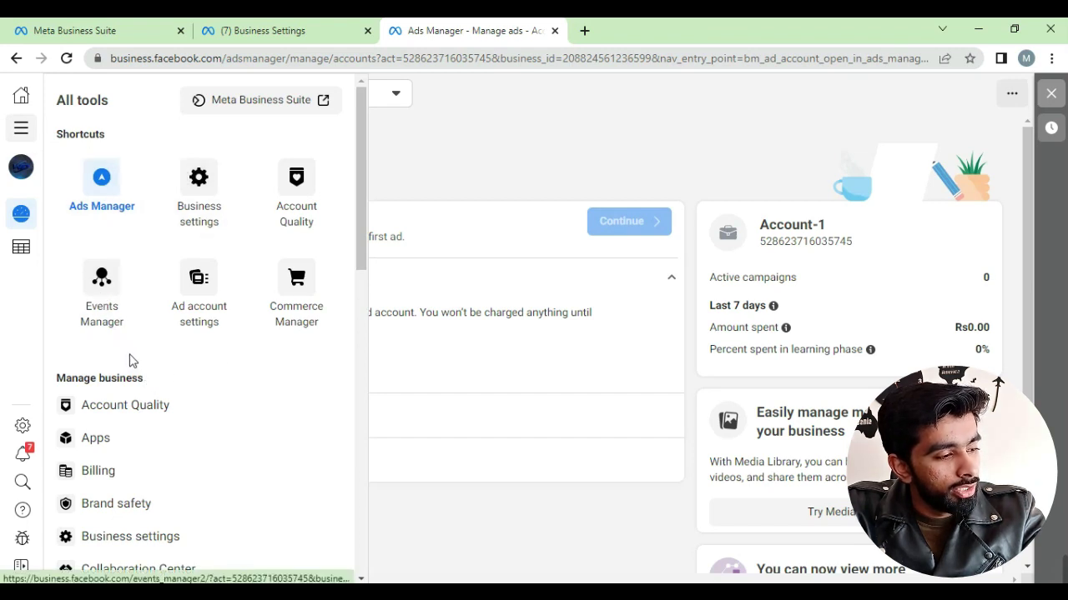
left_click(18, 300)
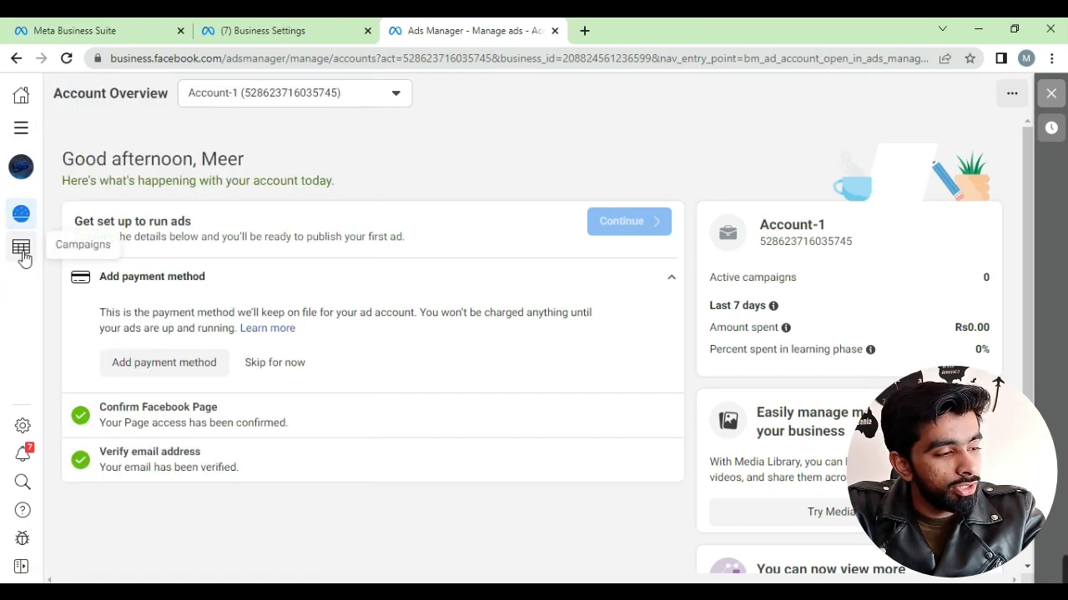
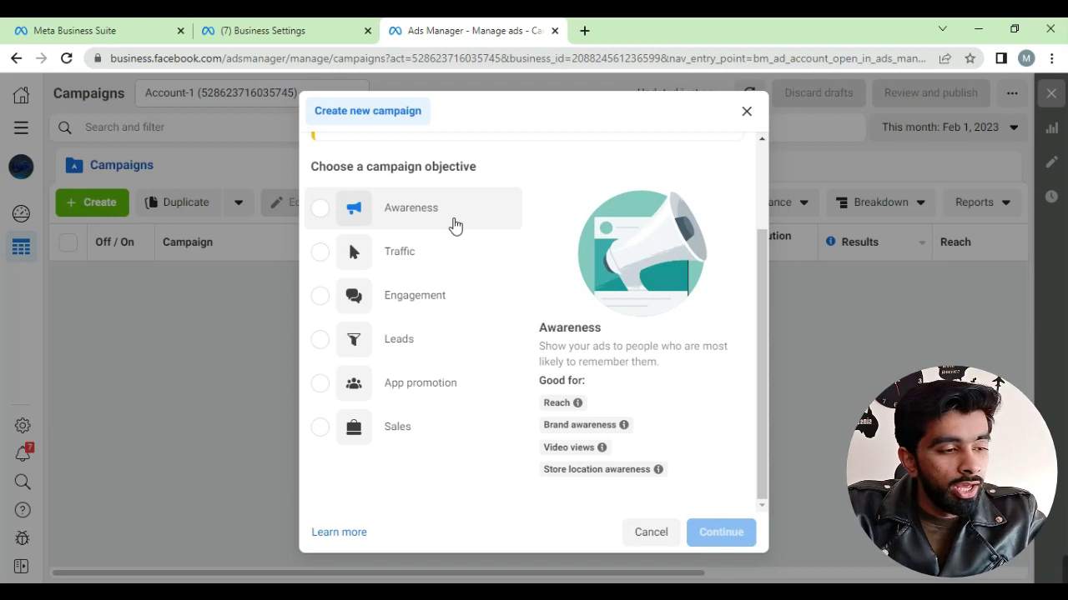
- Create a new campaign in Account-1 with the Traffic objective
mouse_move(407, 253)
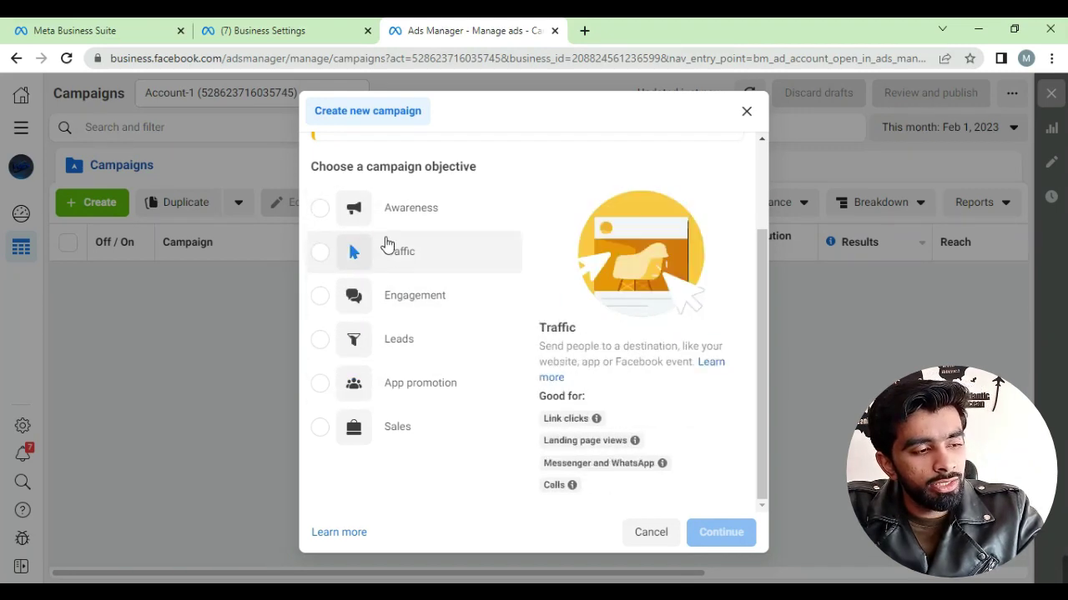
left_click(405, 266)
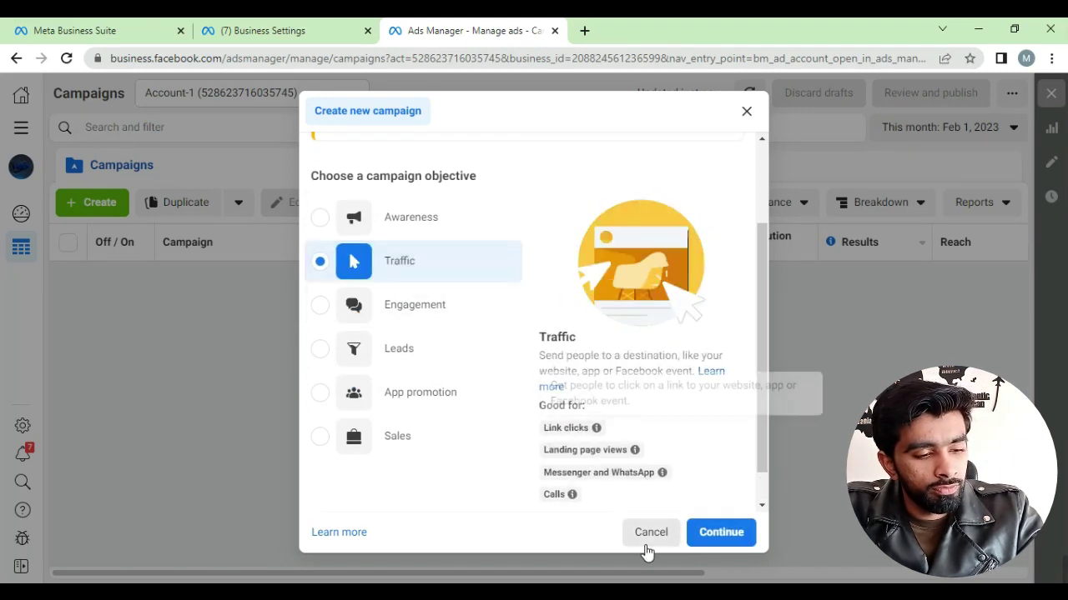
left_click(722, 547)
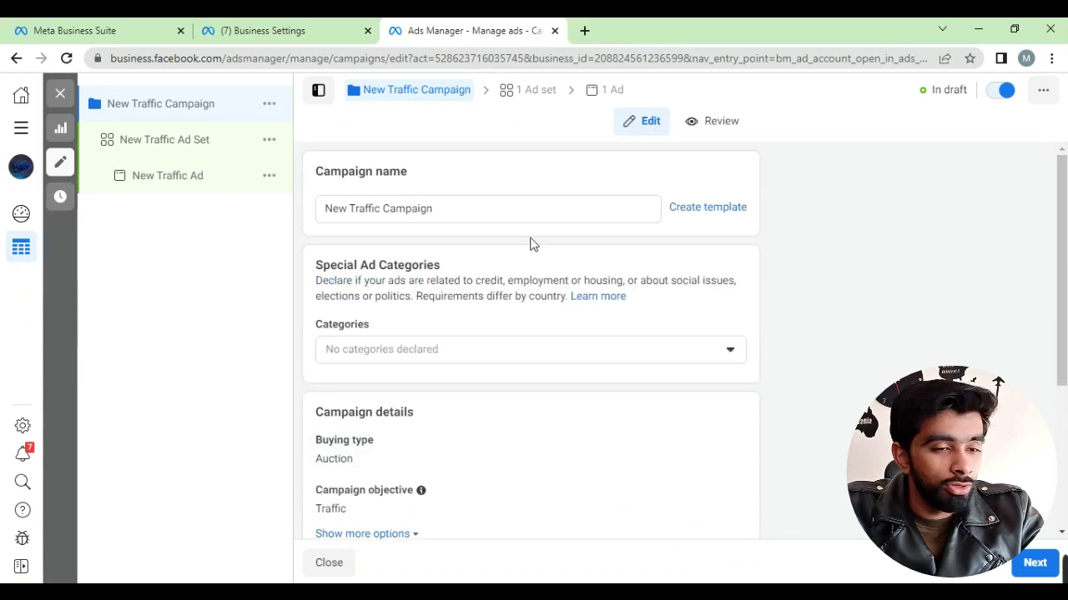
- Look over the new campaign's settings and dismiss the recommendation to try a Leads campaign
scroll(607, 215, "down", 2)
scroll(608, 215, "down", 1)
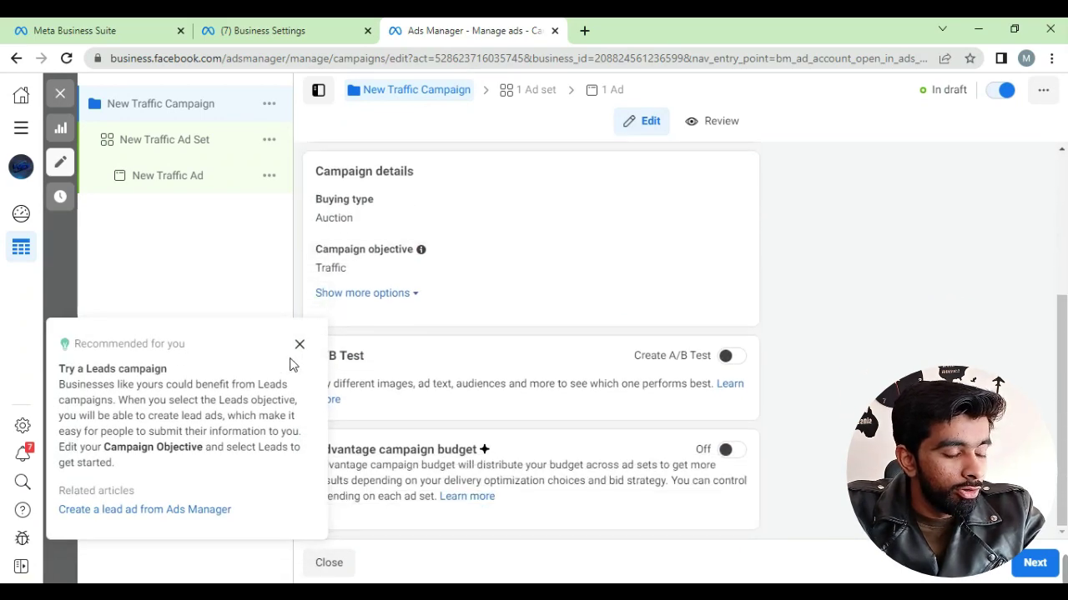
left_click(299, 346)
scroll(529, 255, "up", 3)
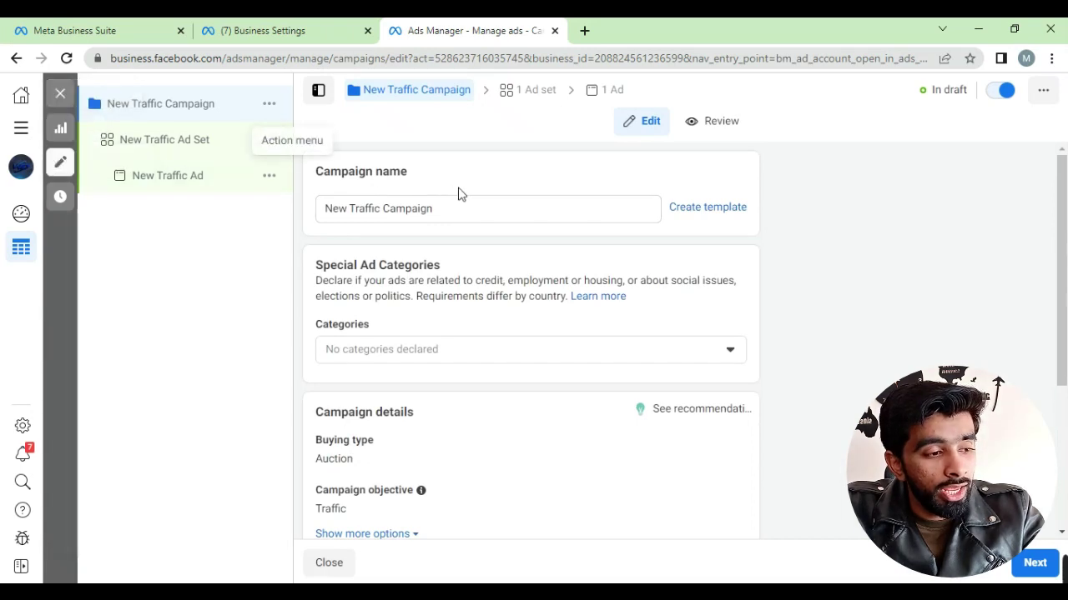
- Rename the campaign to School
left_click_drag(450, 215, 326, 215)
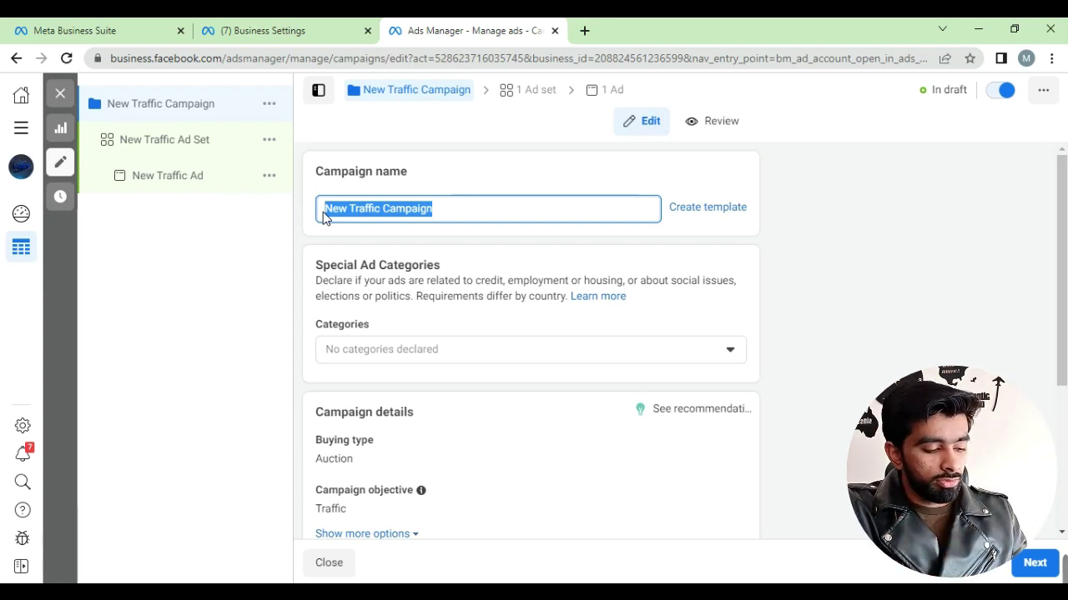
key("Escape")
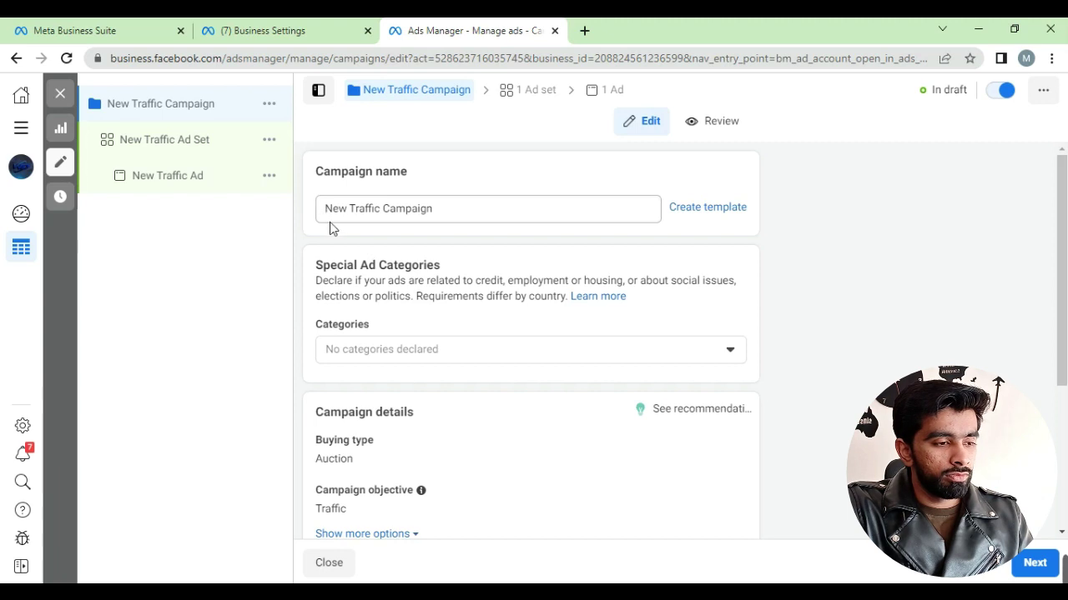
double_click(357, 214)
triple_click(357, 214)
type("Sh")
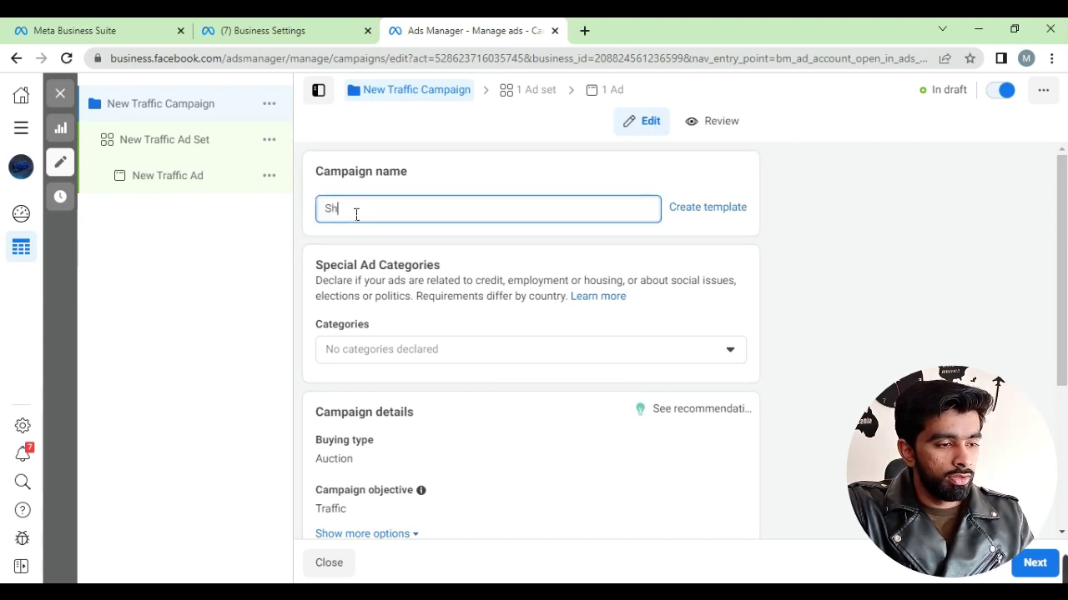
key("BackSpace")
type("chool")
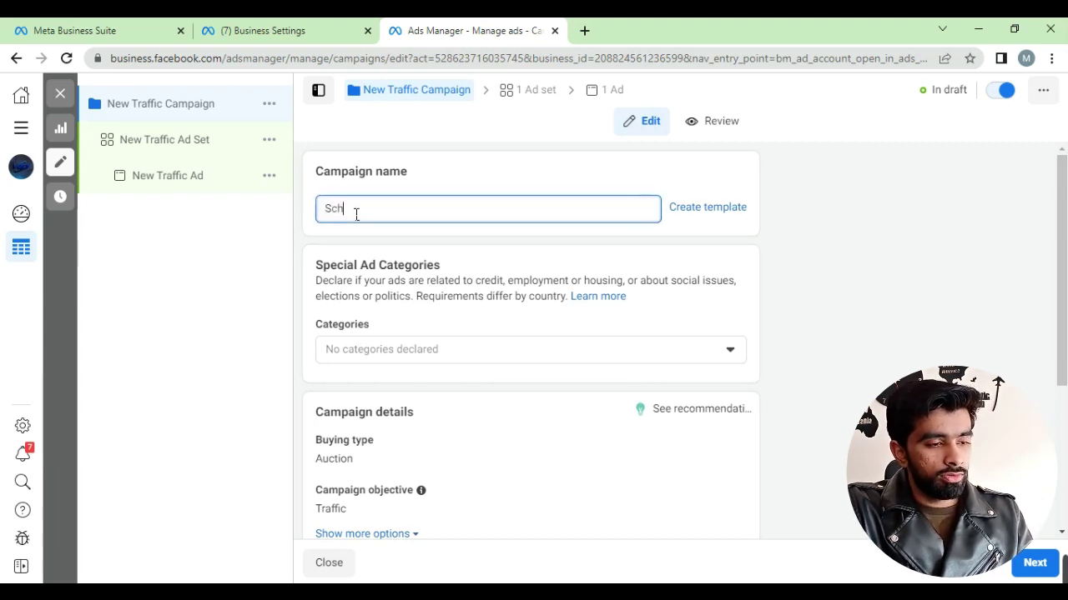
left_click(881, 336)
- Turn on Advantage campaign budget for the School campaign and dismiss the bid strategy notice
scroll(876, 335, "down", 3)
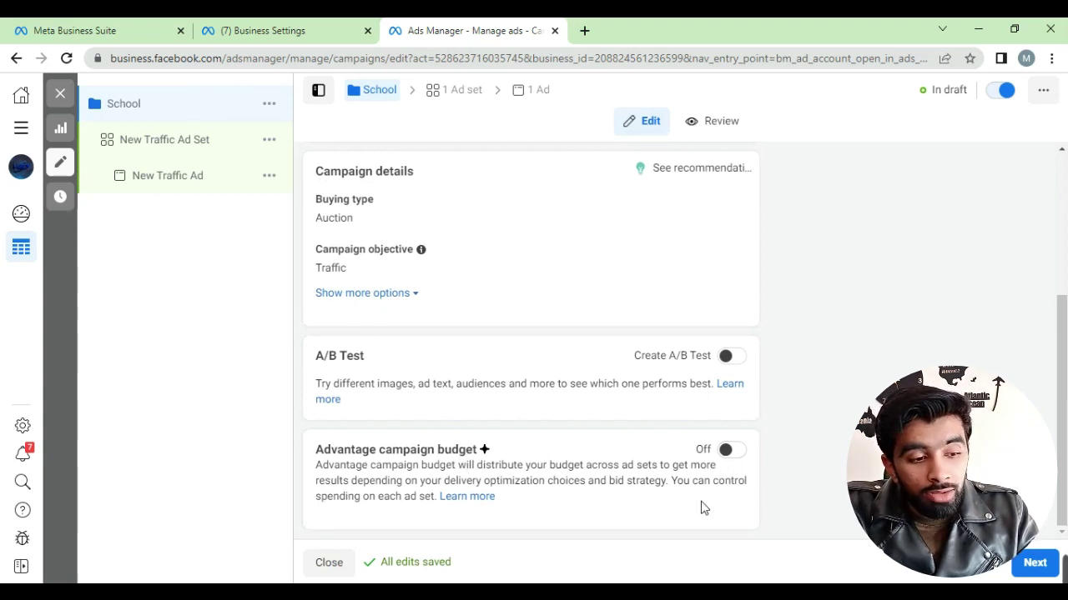
left_click(729, 451)
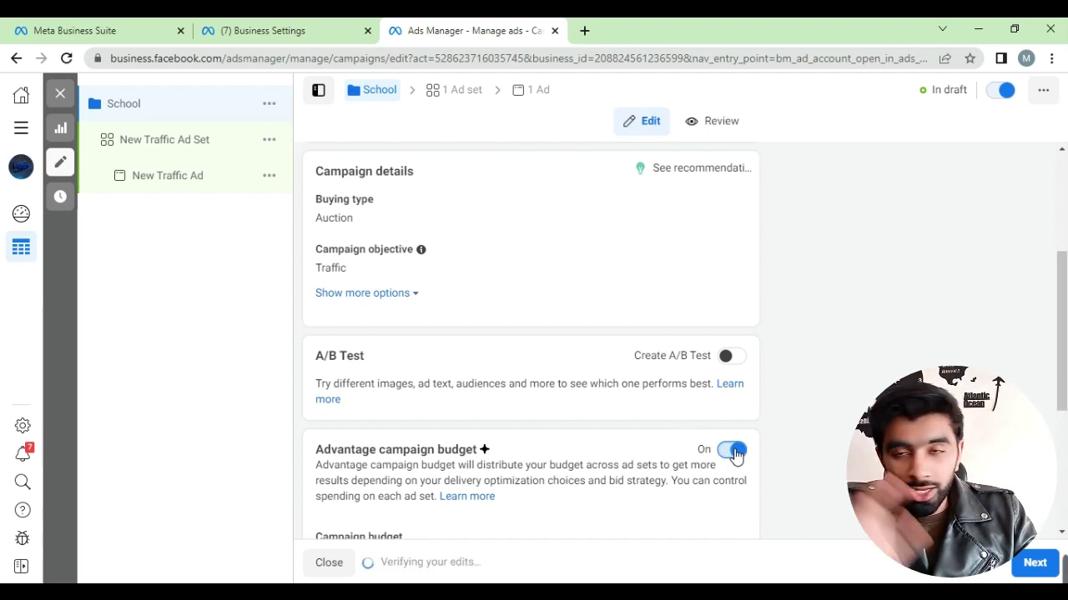
scroll(924, 232, "down", 3)
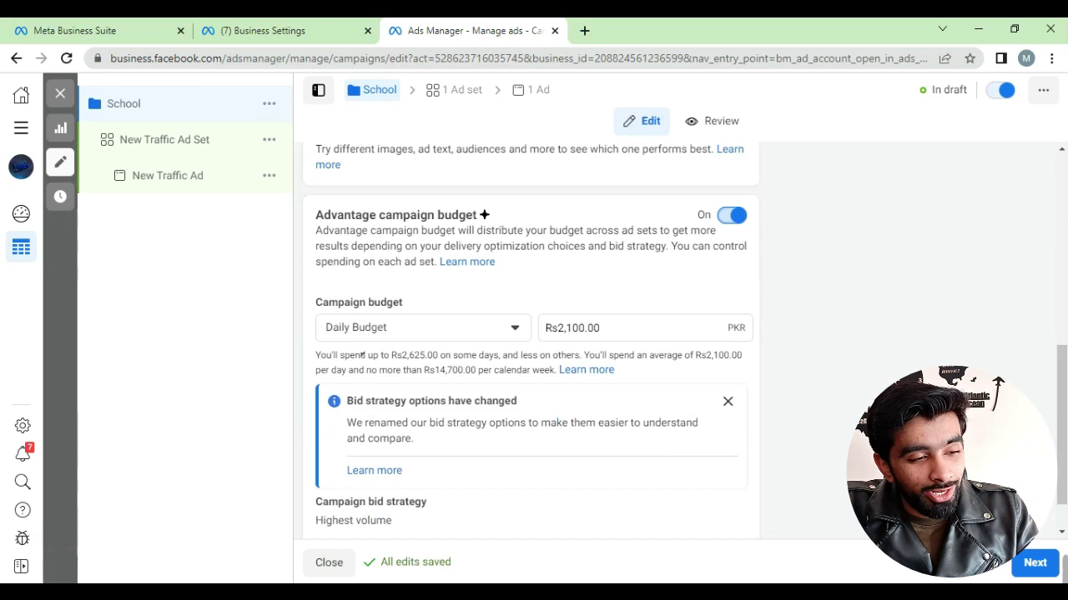
left_click(727, 401)
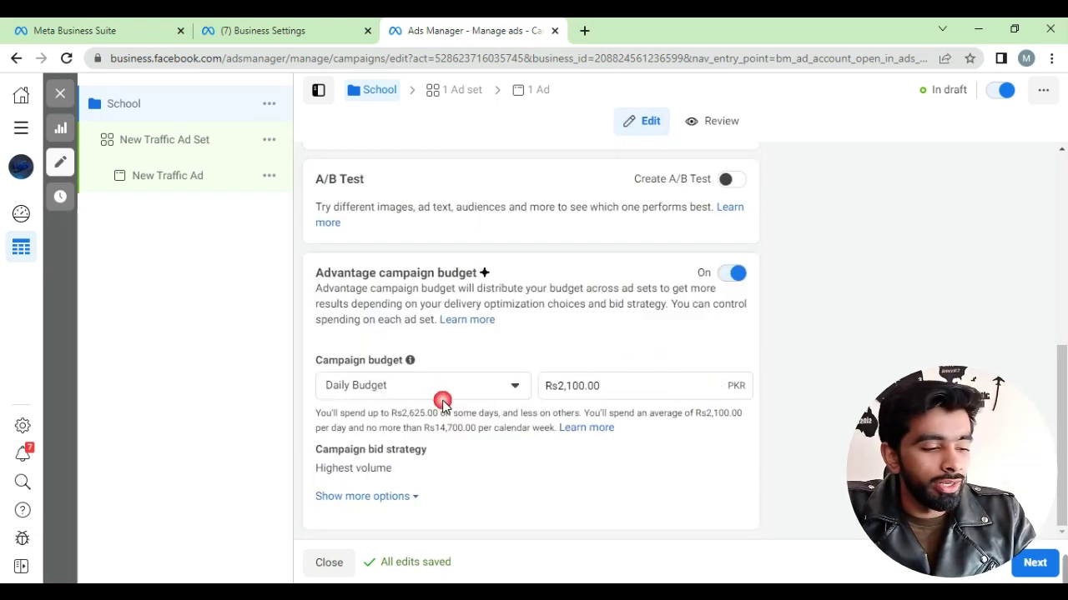
- Change the campaign budget to a Lifetime Budget of 4000 PKR
left_click(388, 386)
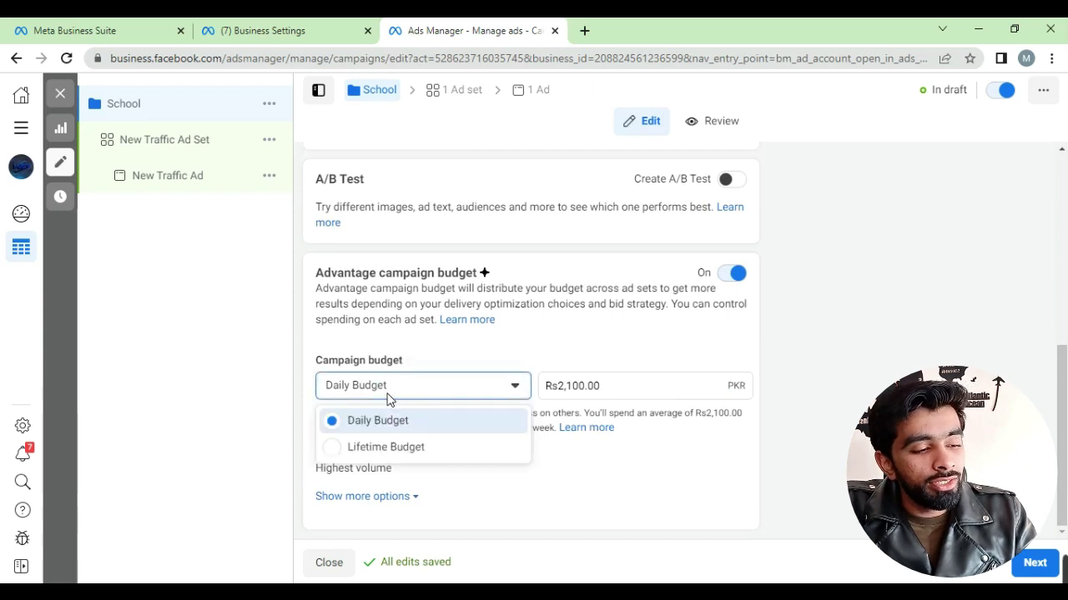
left_click(375, 445)
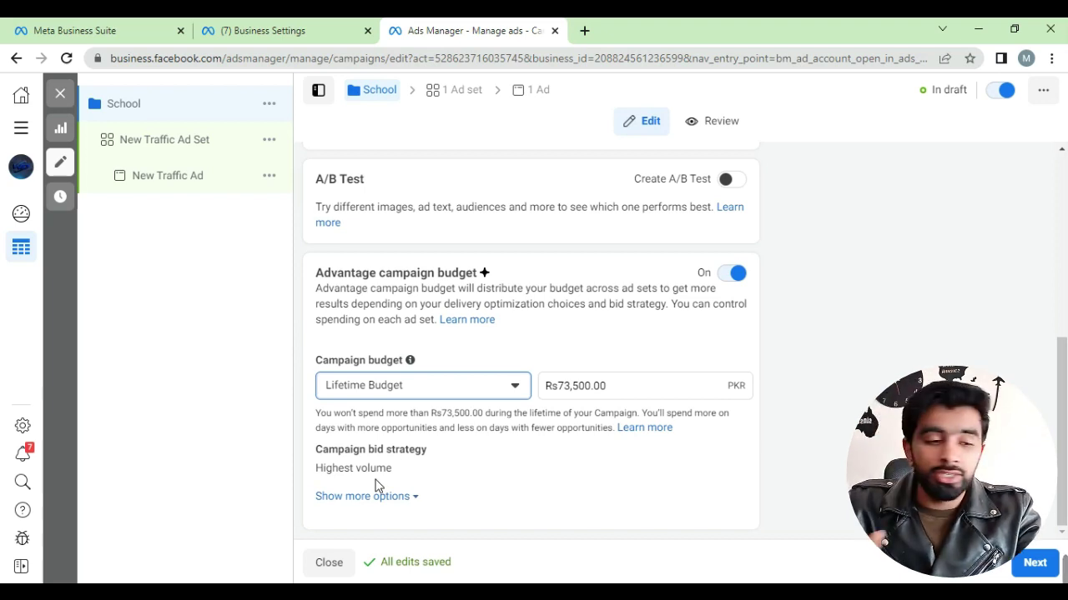
left_click(564, 393)
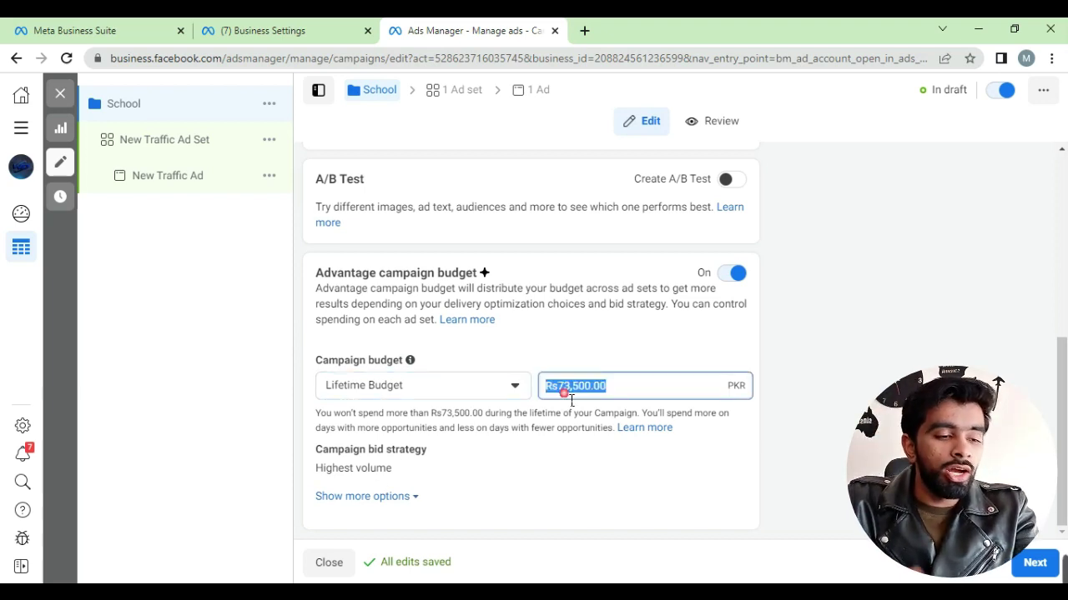
type("4000")
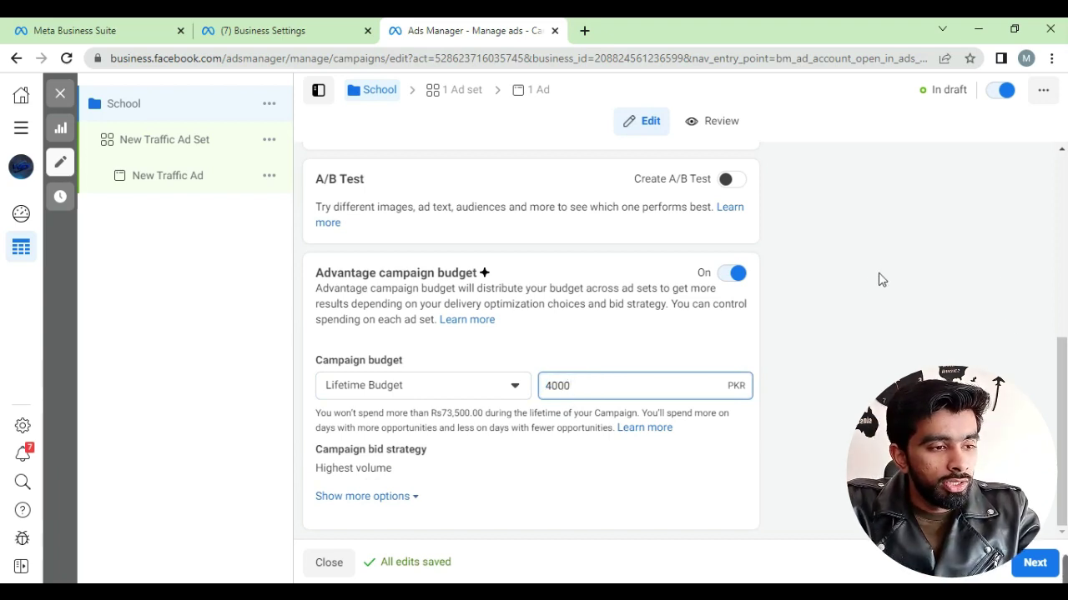
left_click(691, 276)
- Open the campaign's ad set and set its schedule to end on Feb 7, 2023
left_click(470, 92)
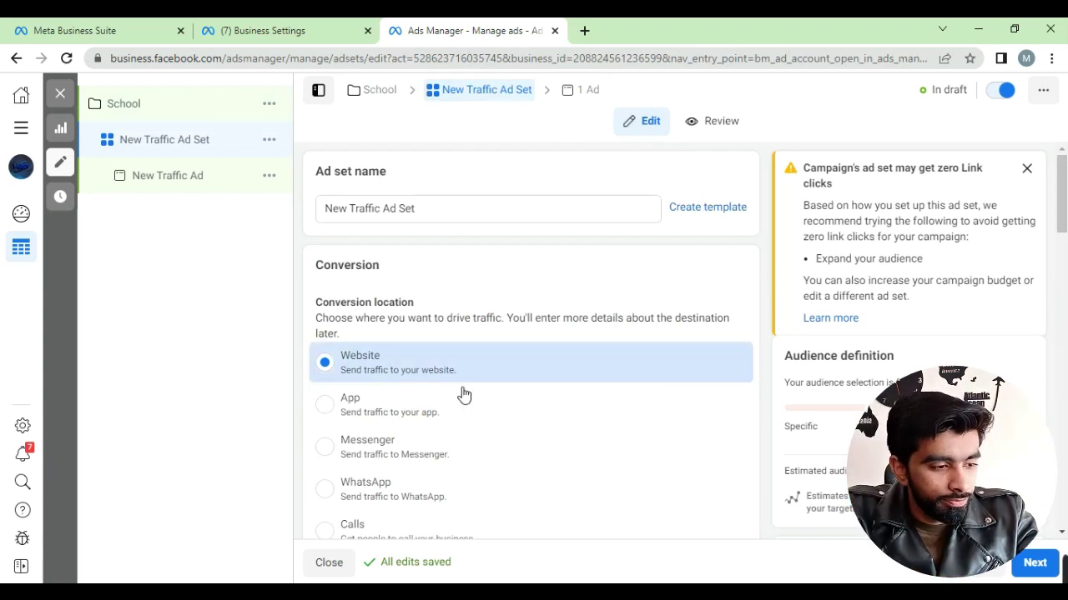
scroll(554, 357, "down", 2)
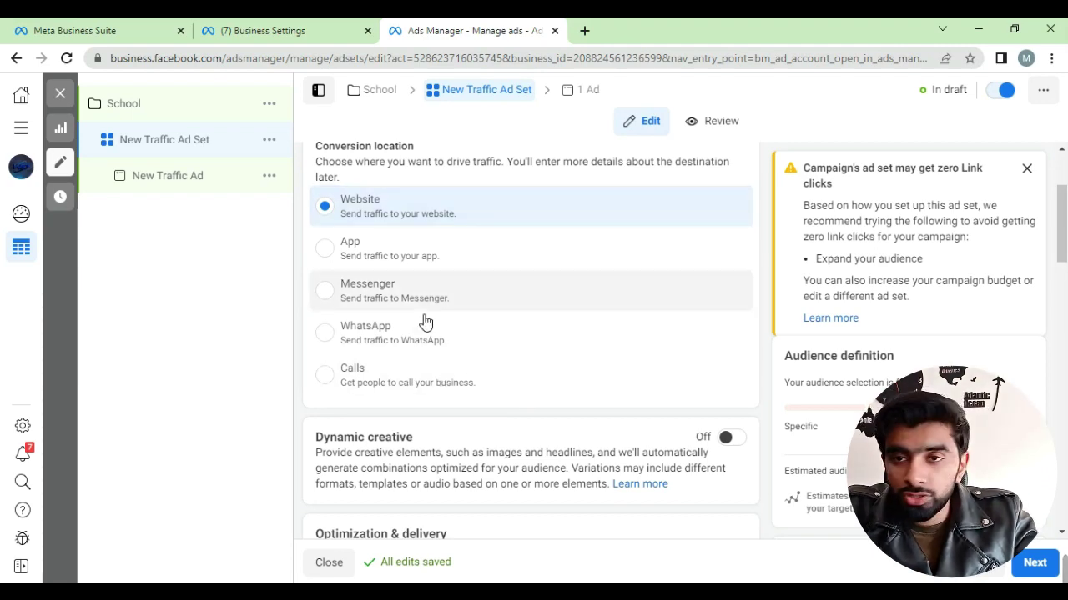
scroll(421, 317, "down", 4)
scroll(420, 314, "up", 1)
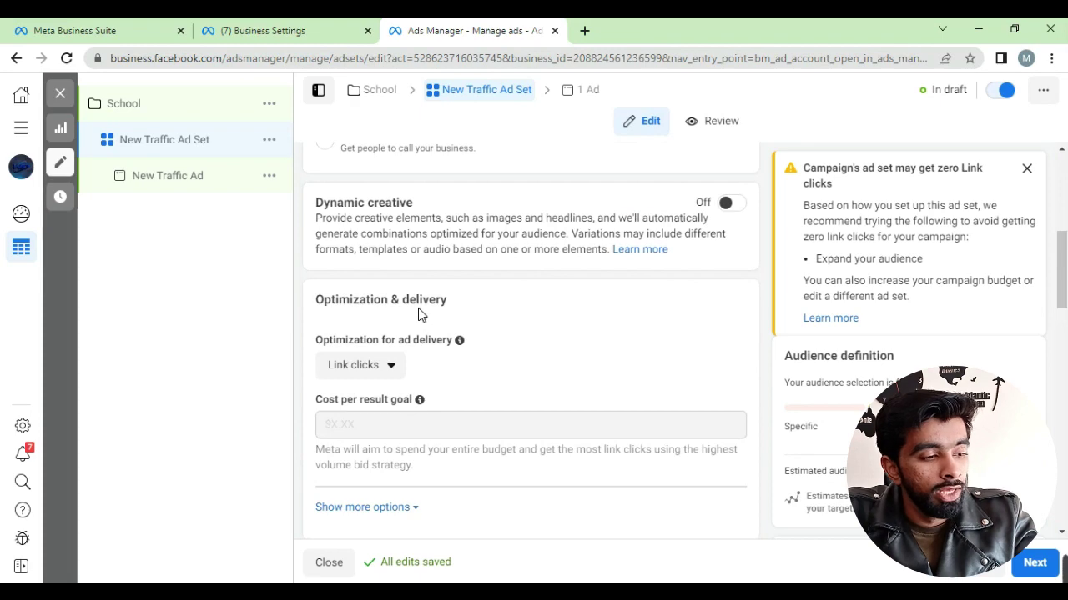
scroll(454, 317, "down", 6)
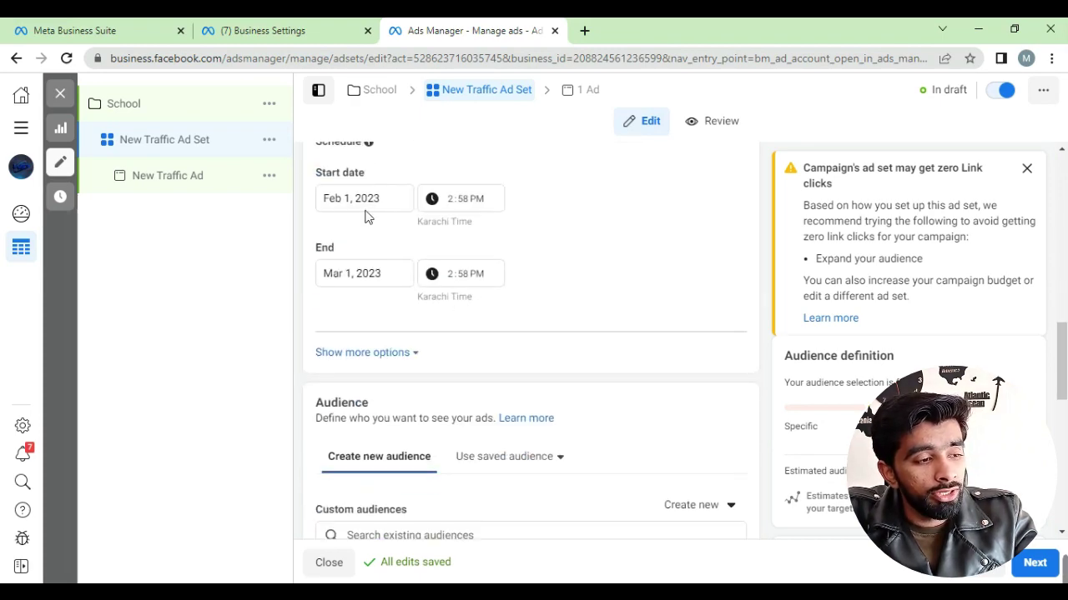
left_click(358, 282)
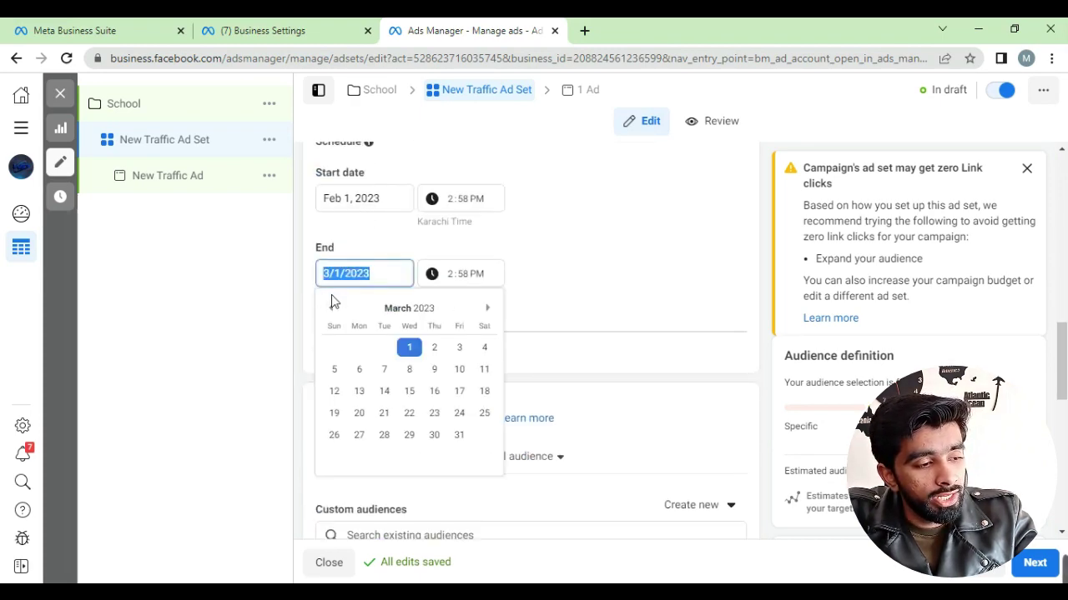
left_click(332, 307)
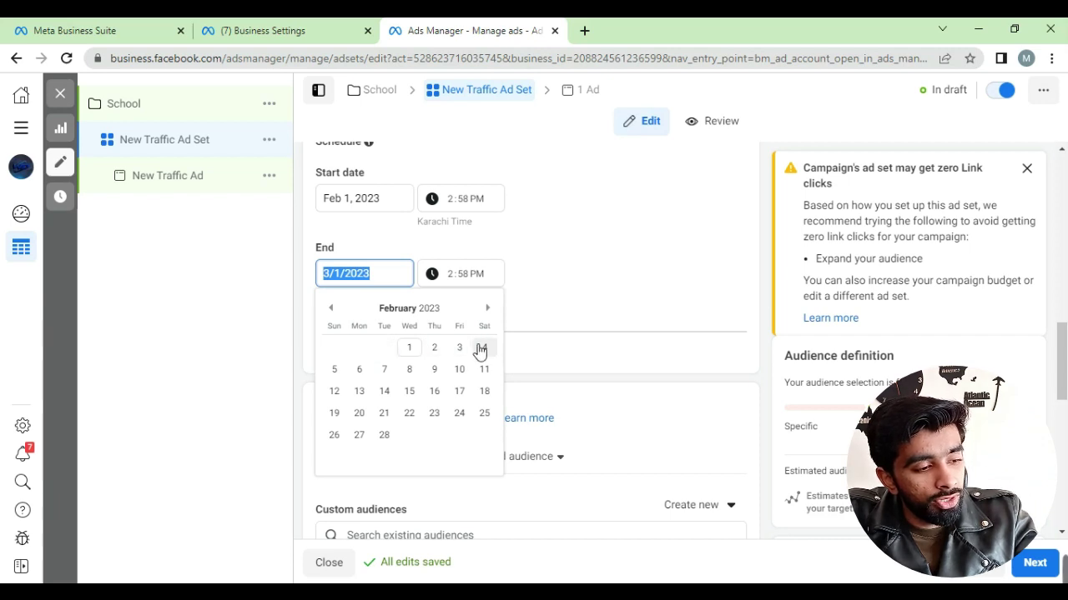
left_click(389, 374)
left_click(674, 279)
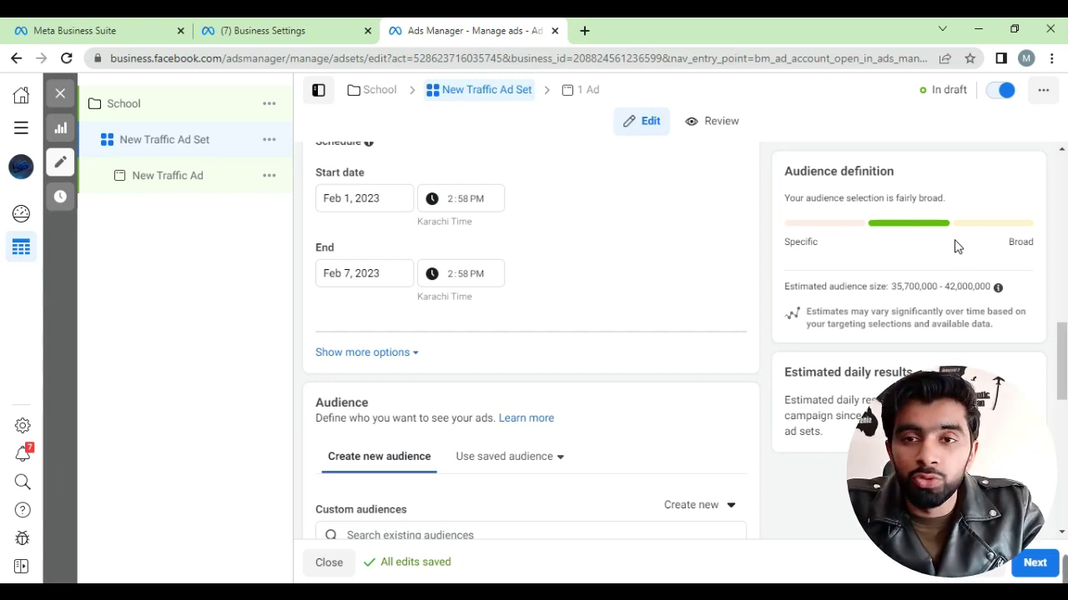
- Examine the ad set's audience, including the age and gender choices, and its placement options without changing them
scroll(667, 379, "down", 3)
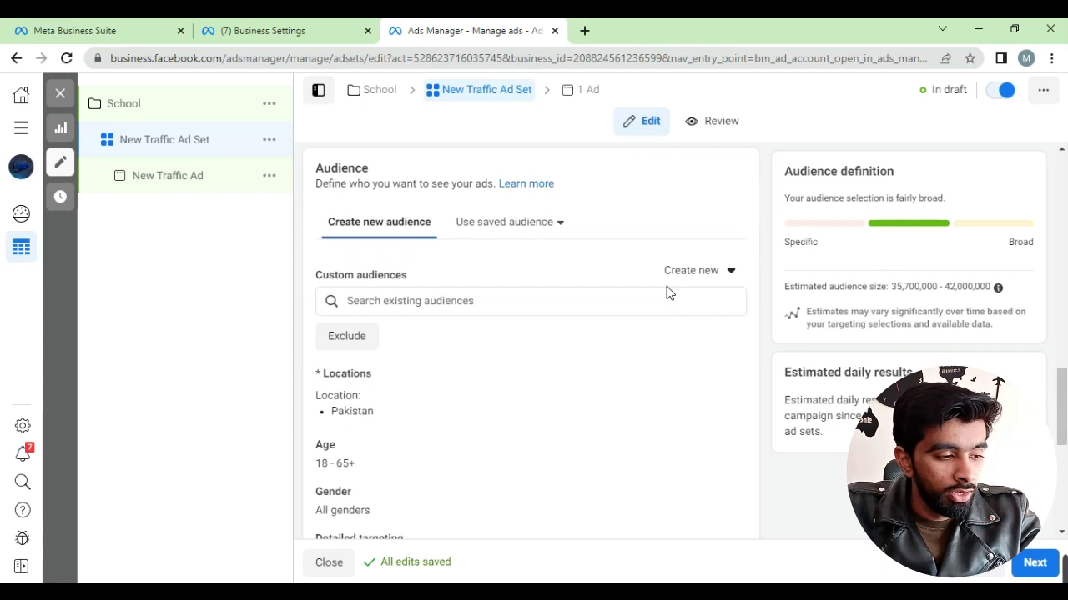
scroll(400, 346, "down", 2)
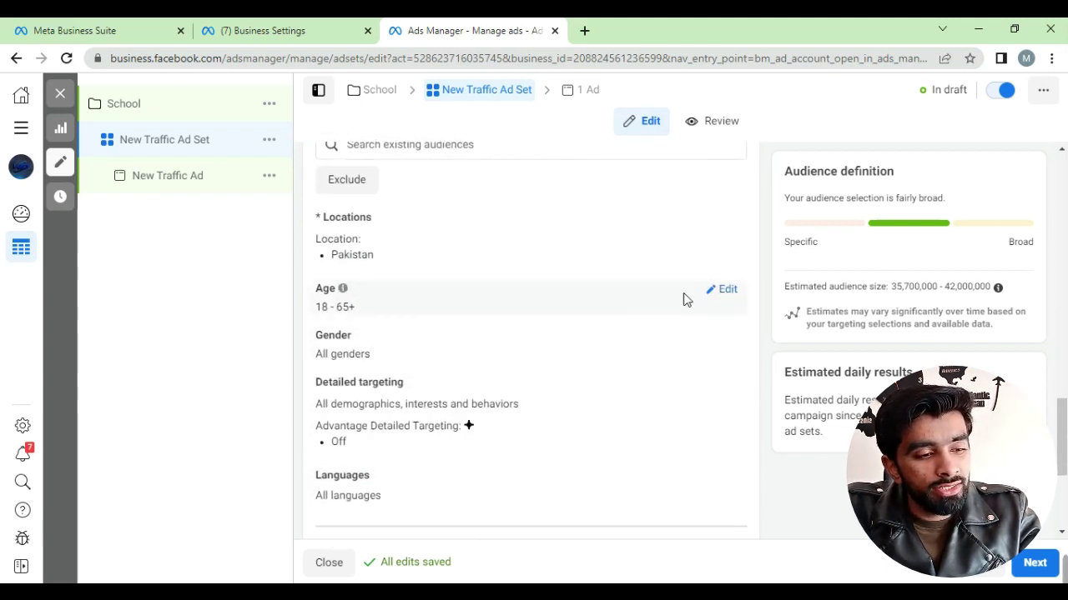
left_click(728, 291)
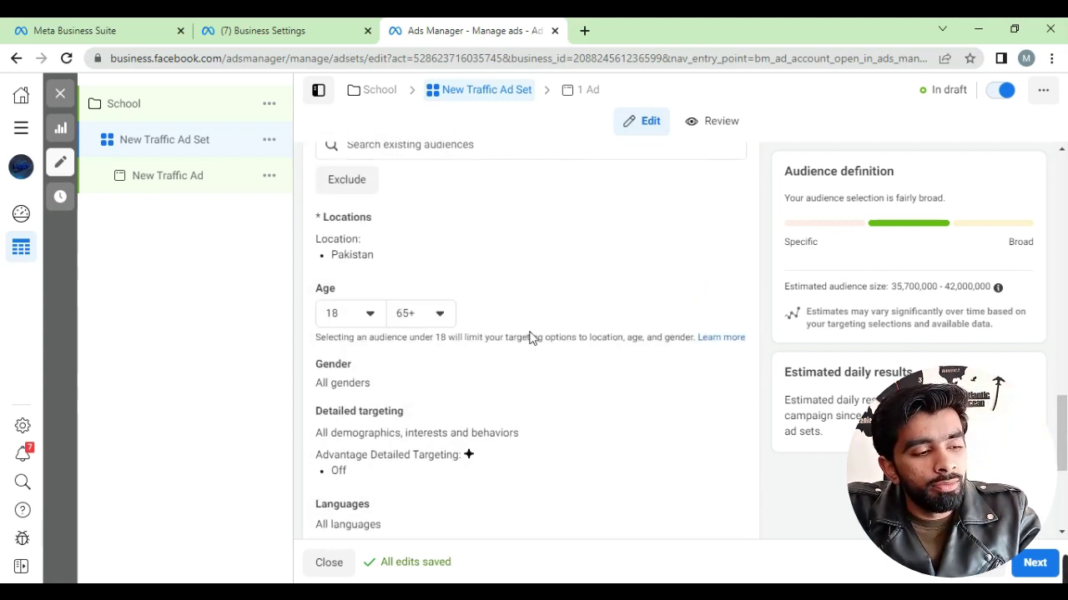
left_click(426, 313)
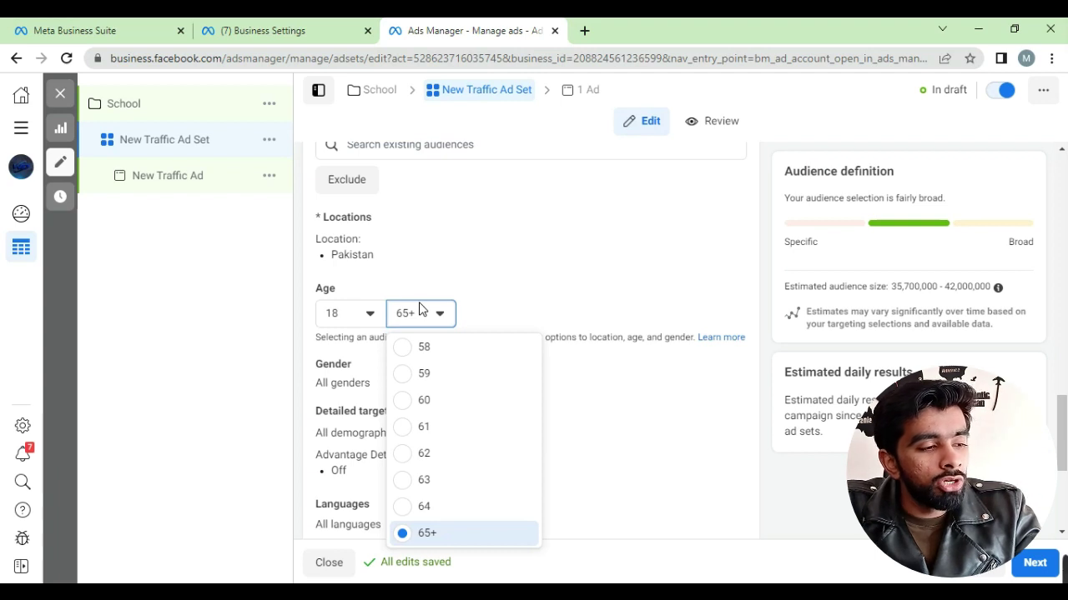
left_click(500, 279)
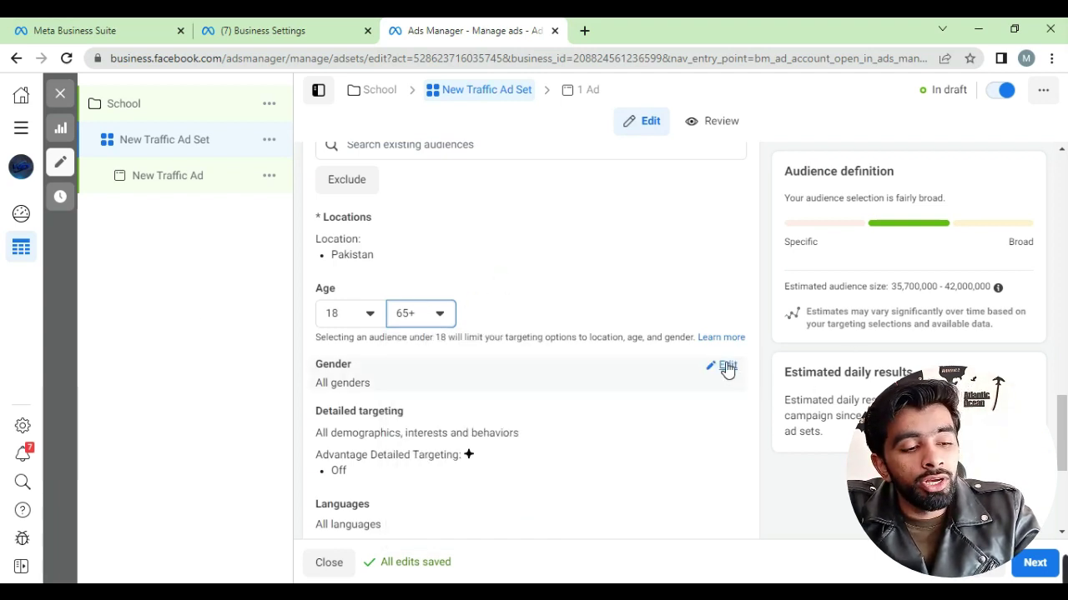
left_click(728, 367)
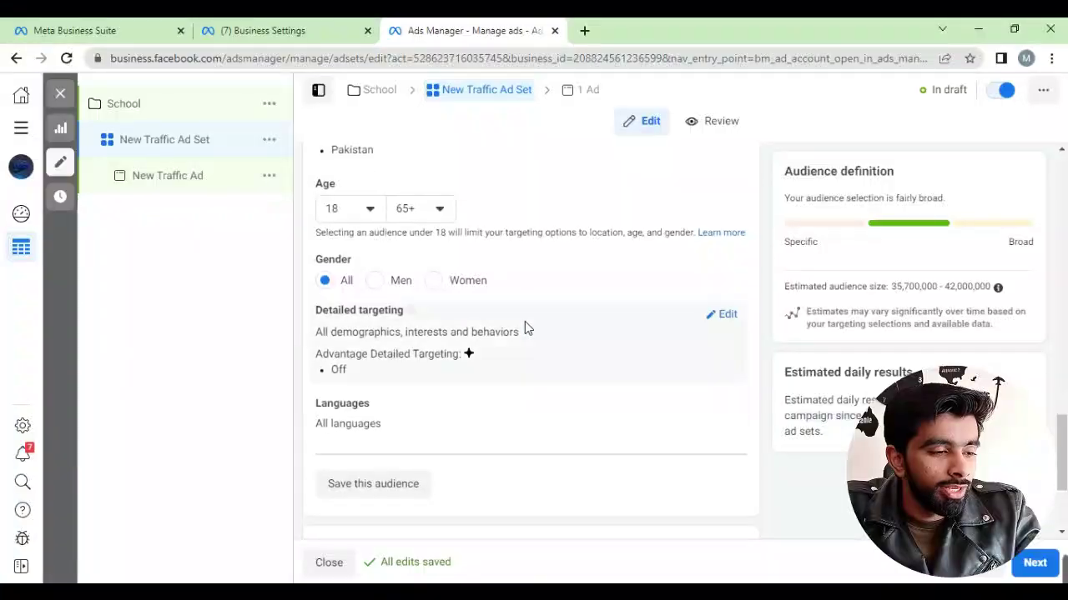
scroll(524, 321, "down", 1)
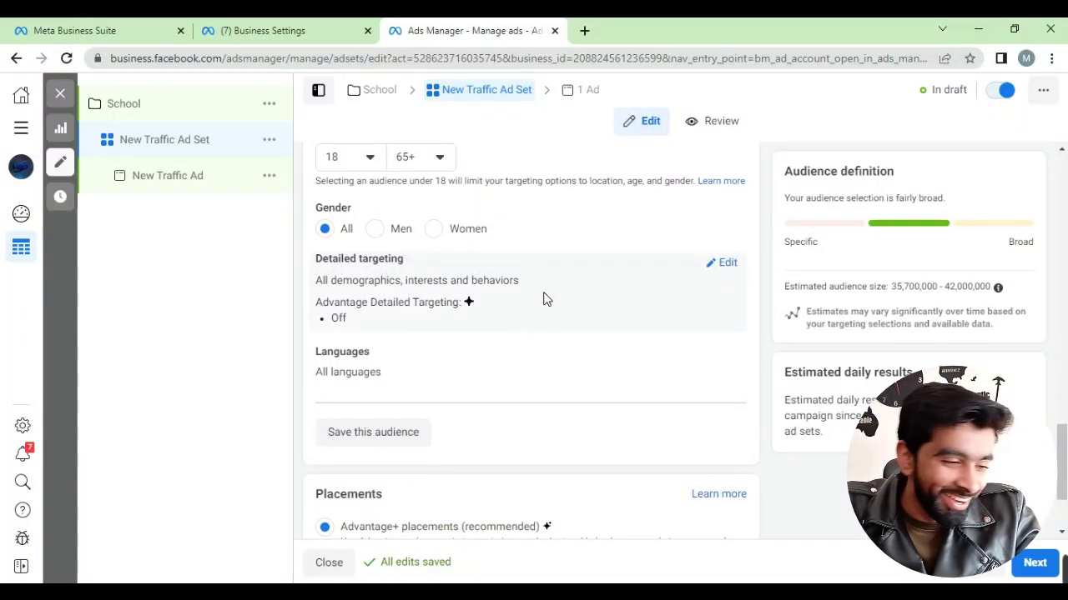
scroll(583, 284, "down", 2)
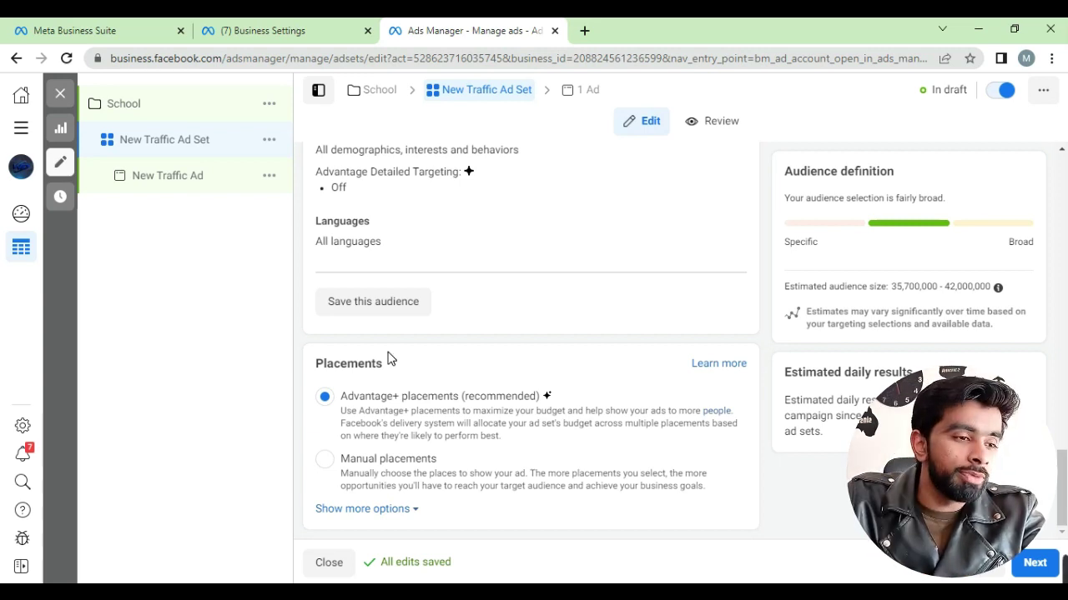
- Open the campaign's ad and look over its identity and ad setup sections
left_click(586, 90)
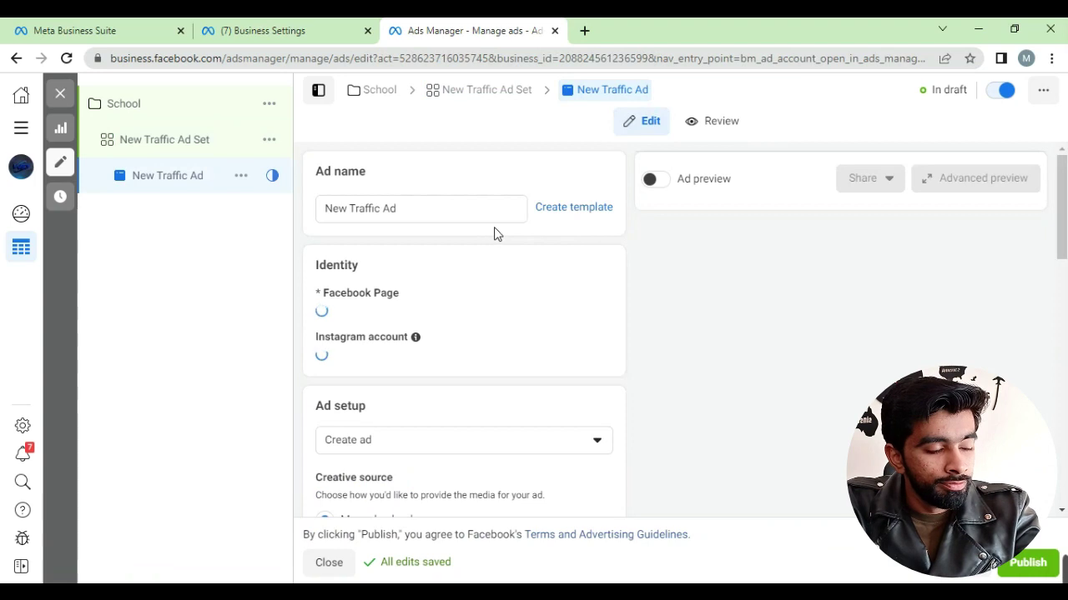
scroll(498, 242, "down", 3)
scroll(500, 262, "up", 1)
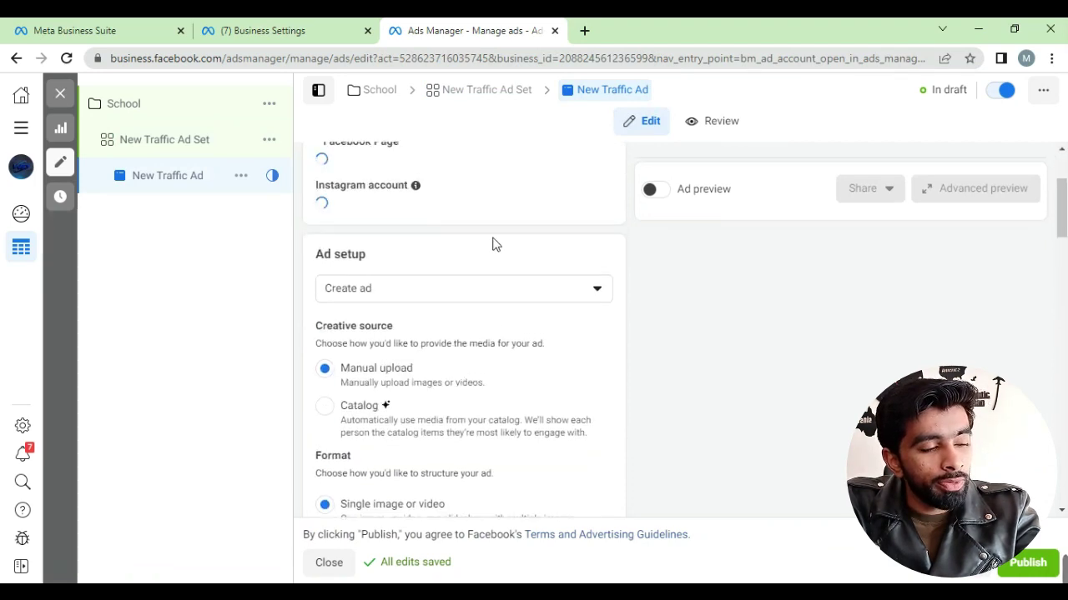
scroll(500, 238, "up", 1)
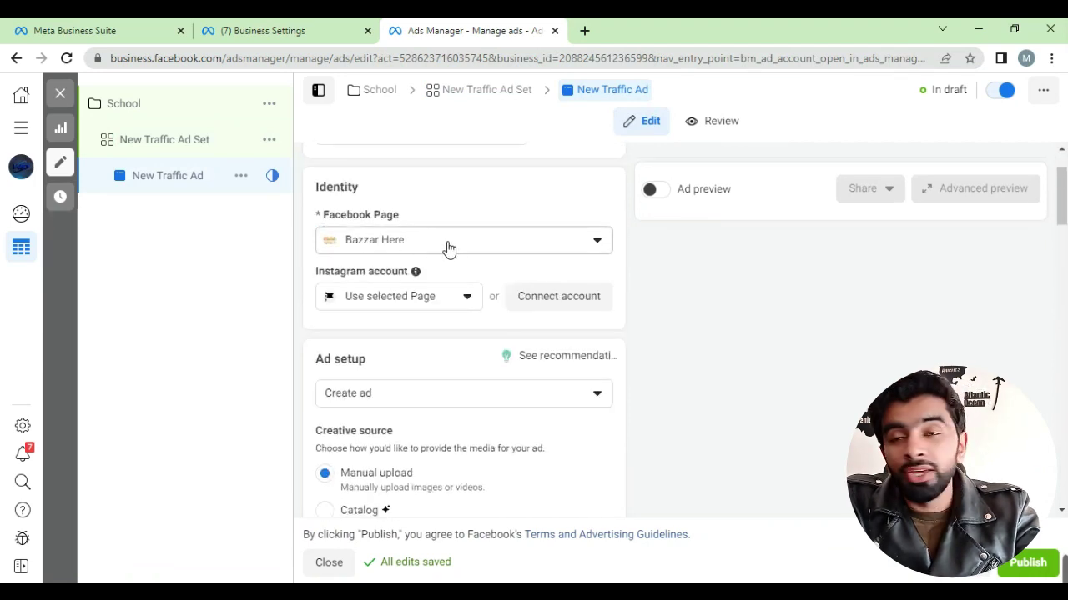
- Try WD Company as the ad's Facebook Page, and switch the Page back to Bazzar Here
left_click(446, 250)
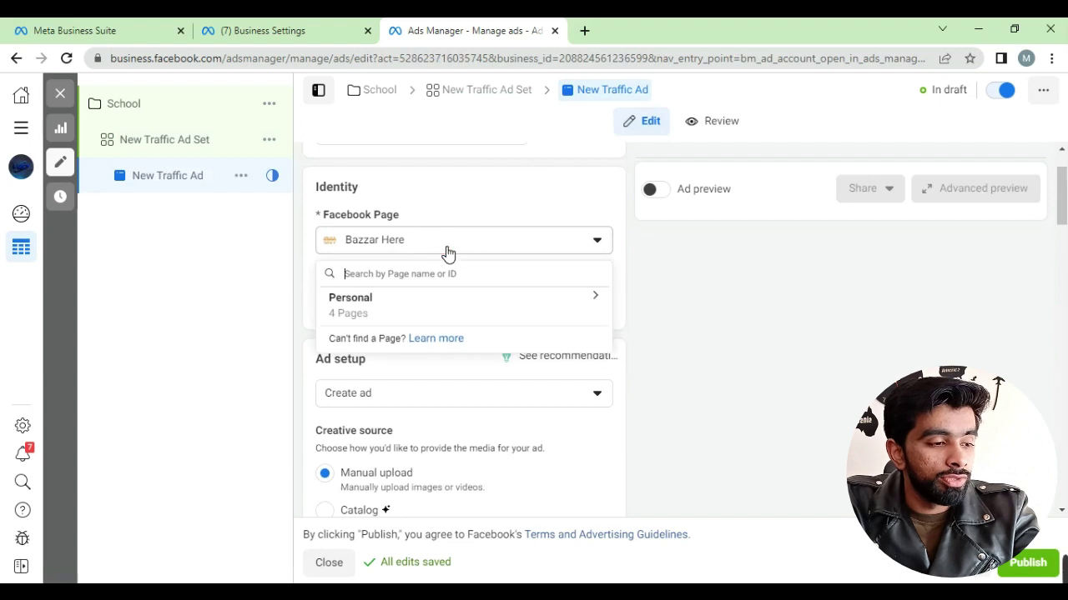
left_click(415, 302)
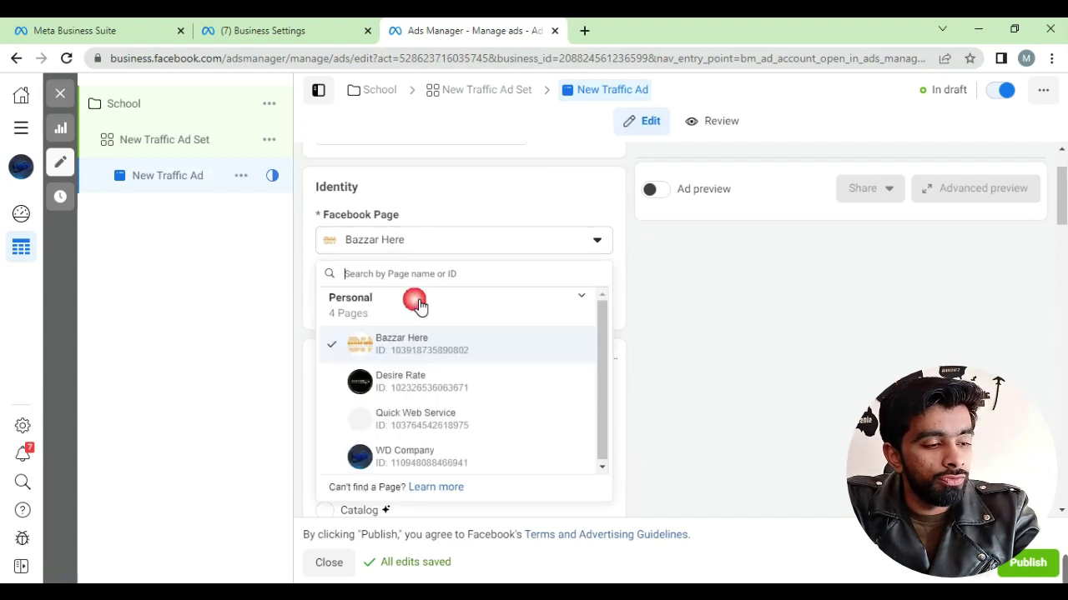
left_click(440, 443)
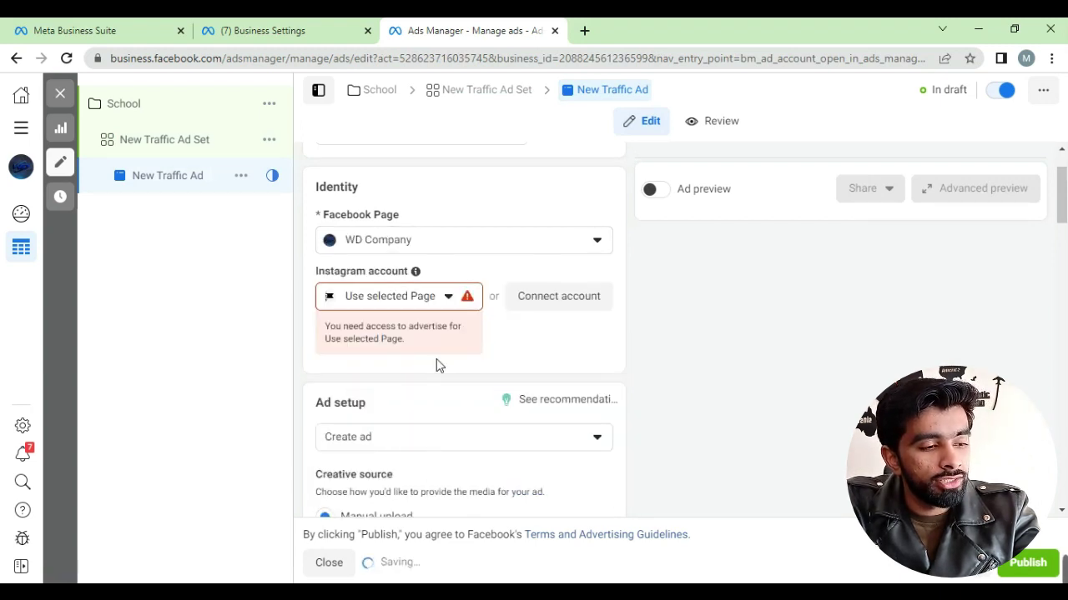
left_click(437, 240)
left_click(419, 301)
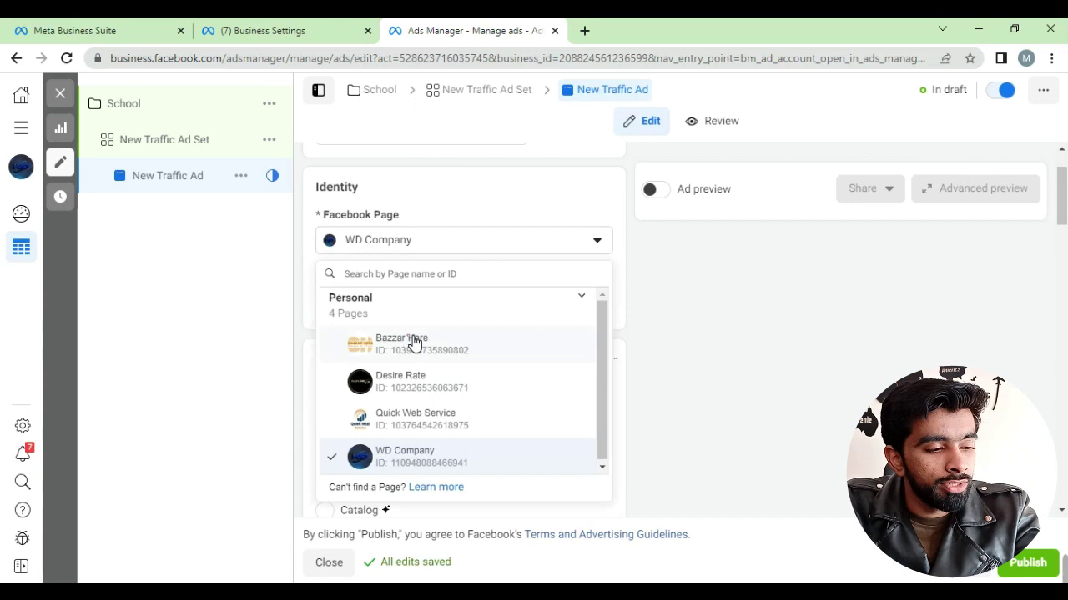
left_click(414, 344)
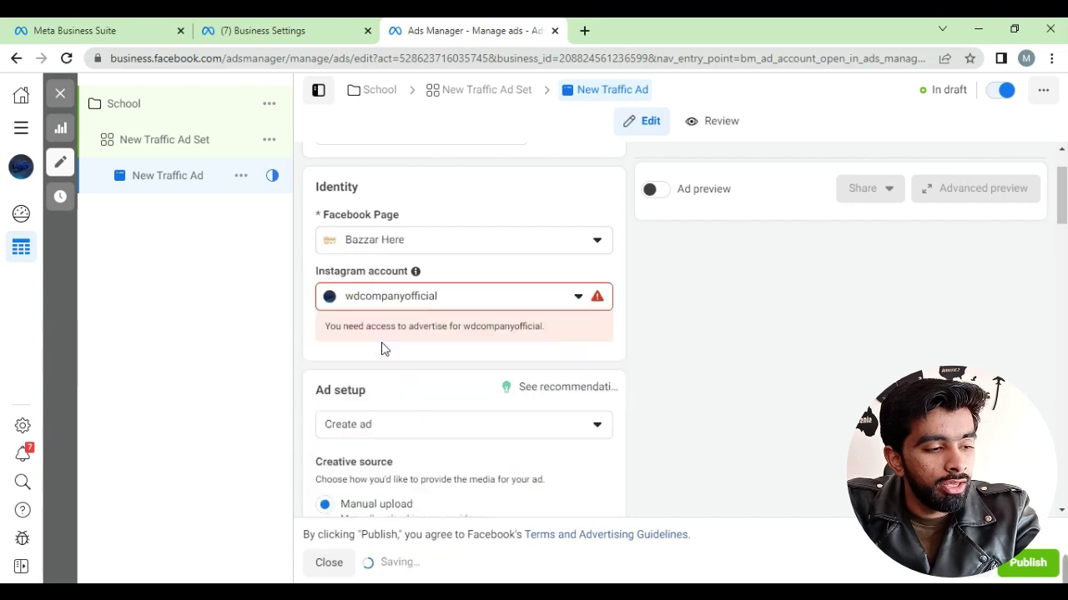
- Check the ad's Instagram account choices, and open and dismiss the Instagram login for connecting an account
left_click(456, 306)
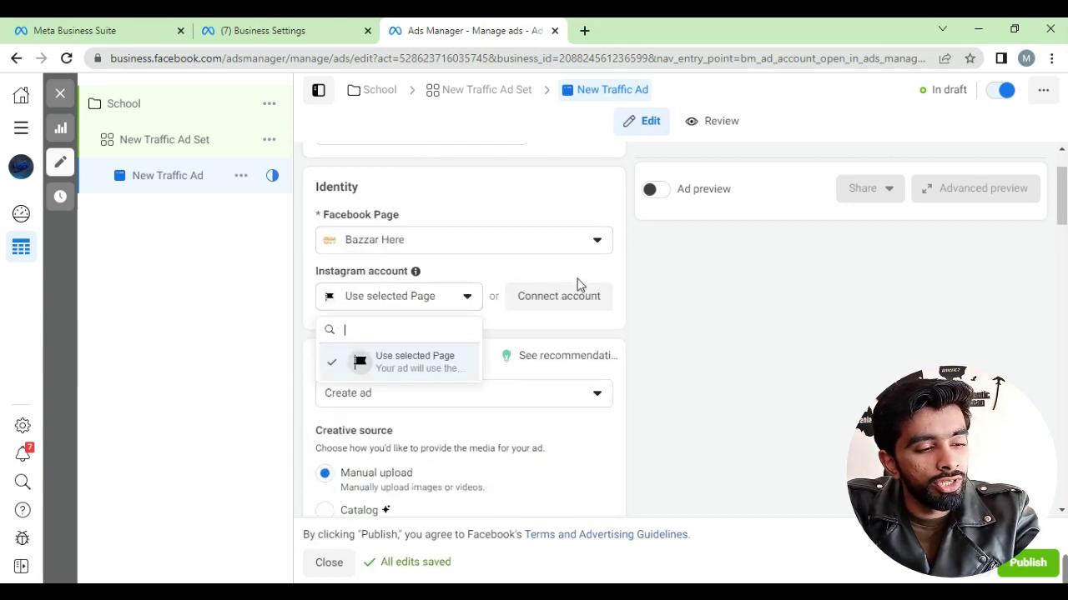
left_click(562, 306)
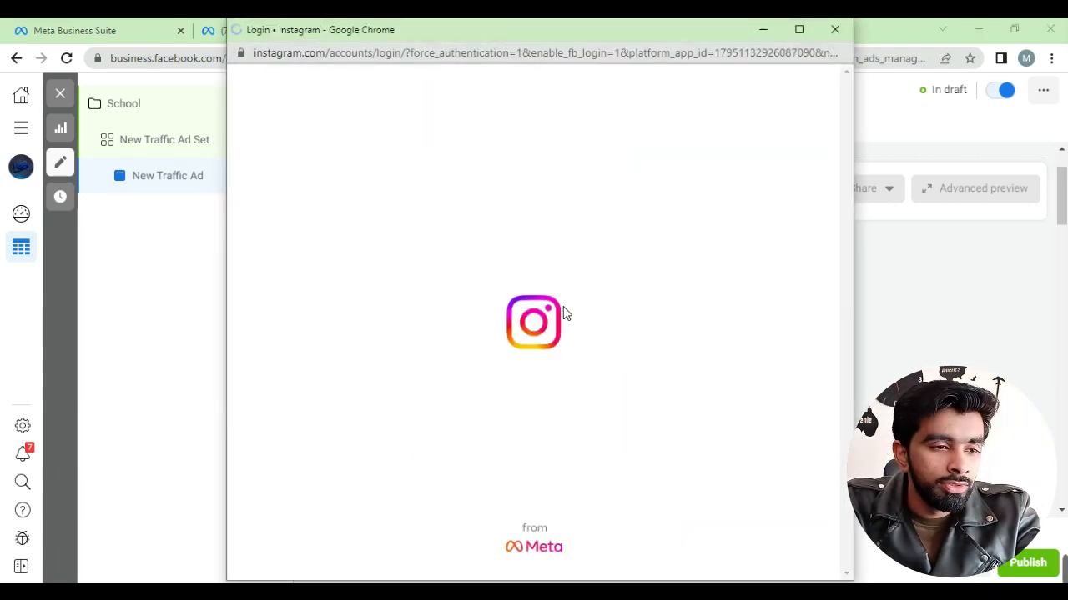
left_click(835, 29)
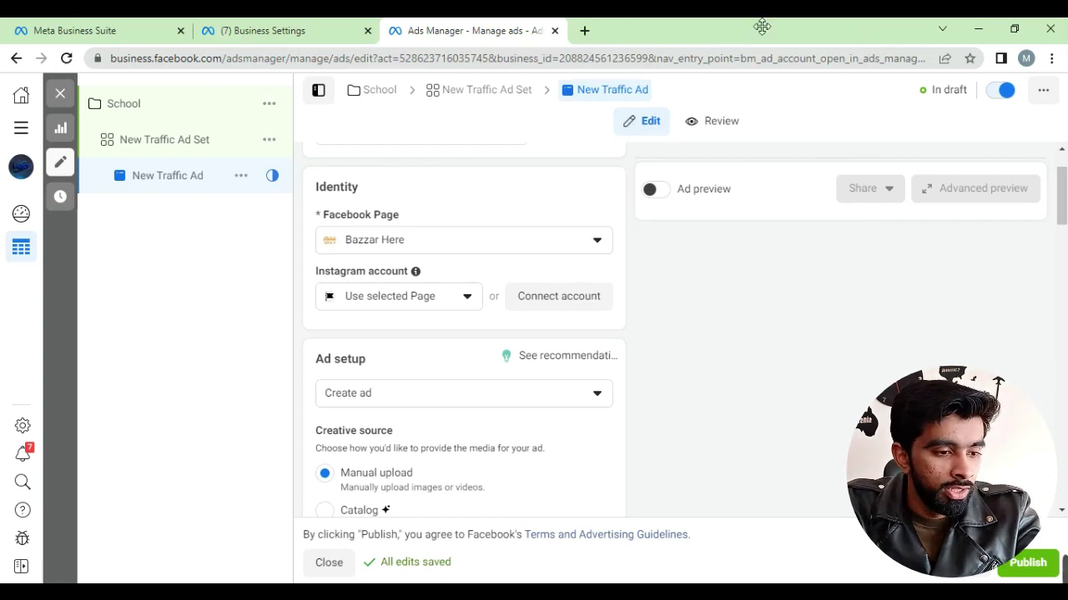
- Look over the ad's format and media options, including the image selection dialog, without adding any media
scroll(495, 408, "down", 7)
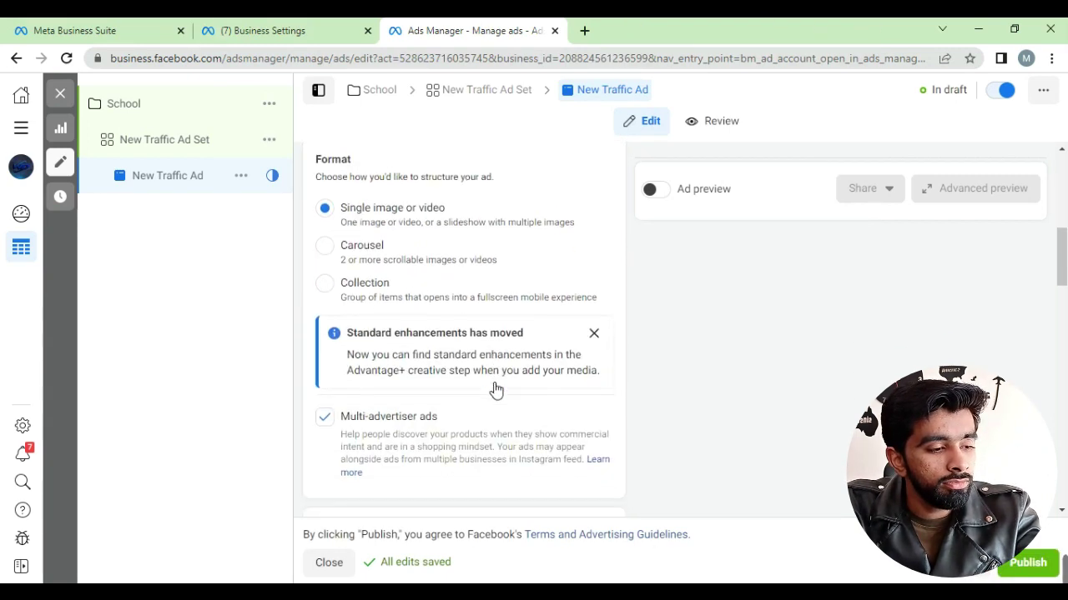
scroll(495, 388, "down", 4)
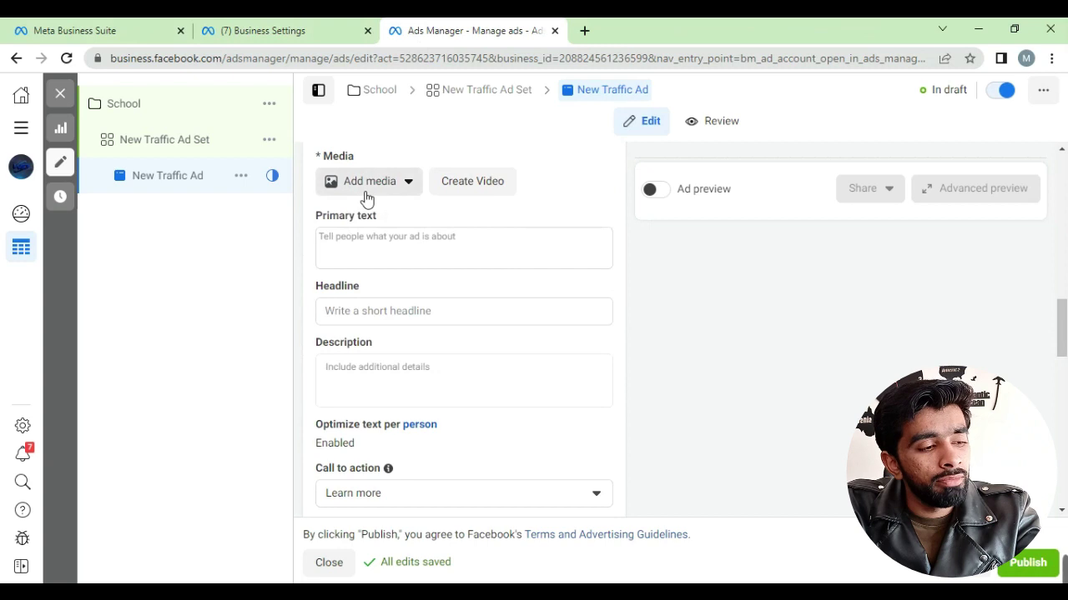
left_click(365, 192)
left_click(361, 220)
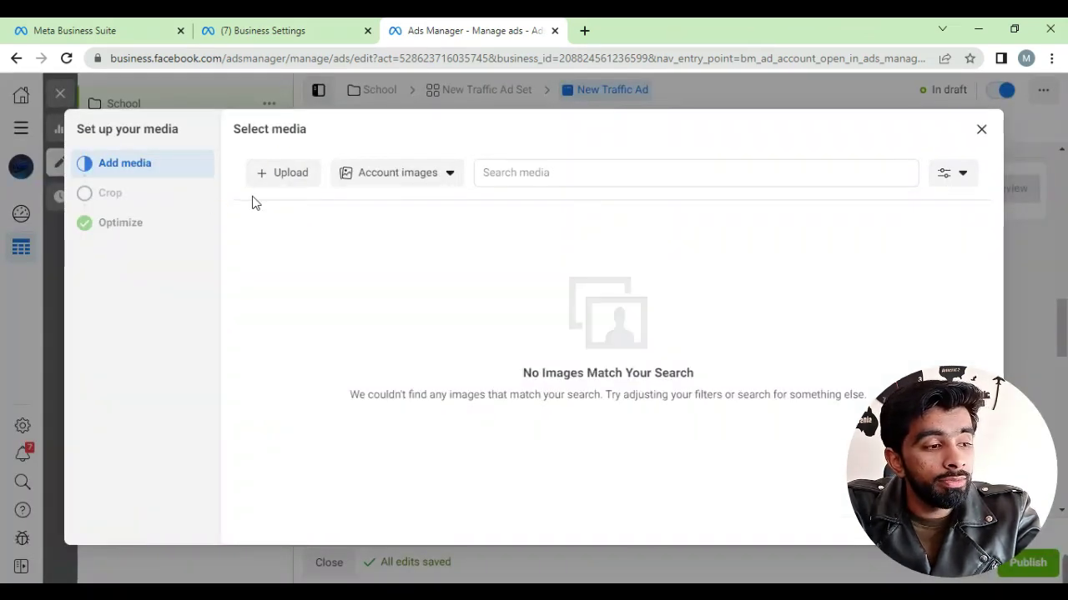
left_click(981, 131)
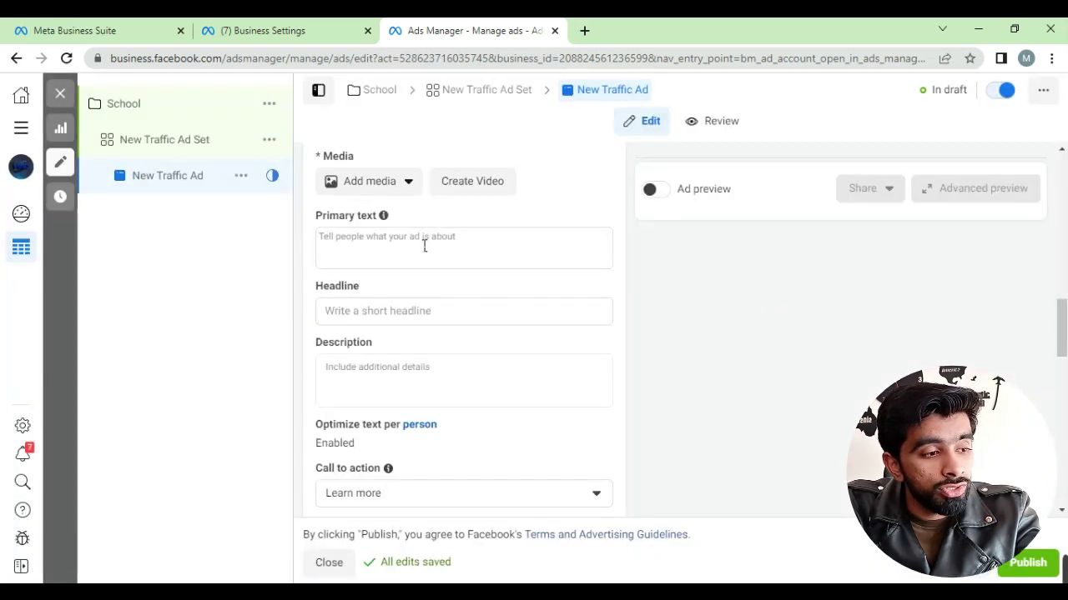
left_click(407, 187)
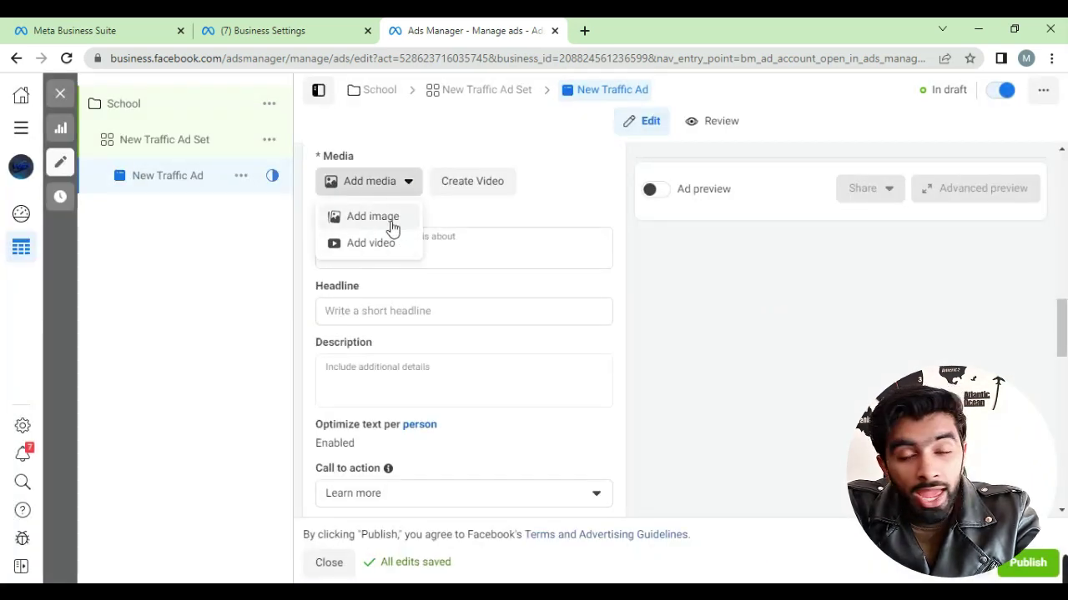
left_click(428, 261)
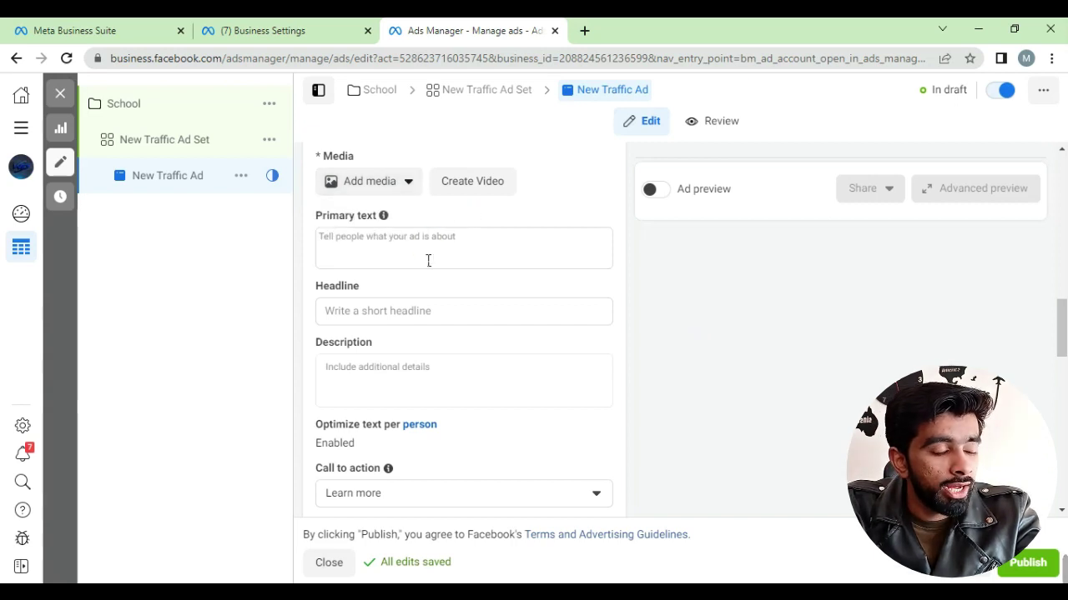
- Upload the Web Development Course Poster Flyer Design image from Downloads as the ad's media and continue to its crop settings
left_click(385, 182)
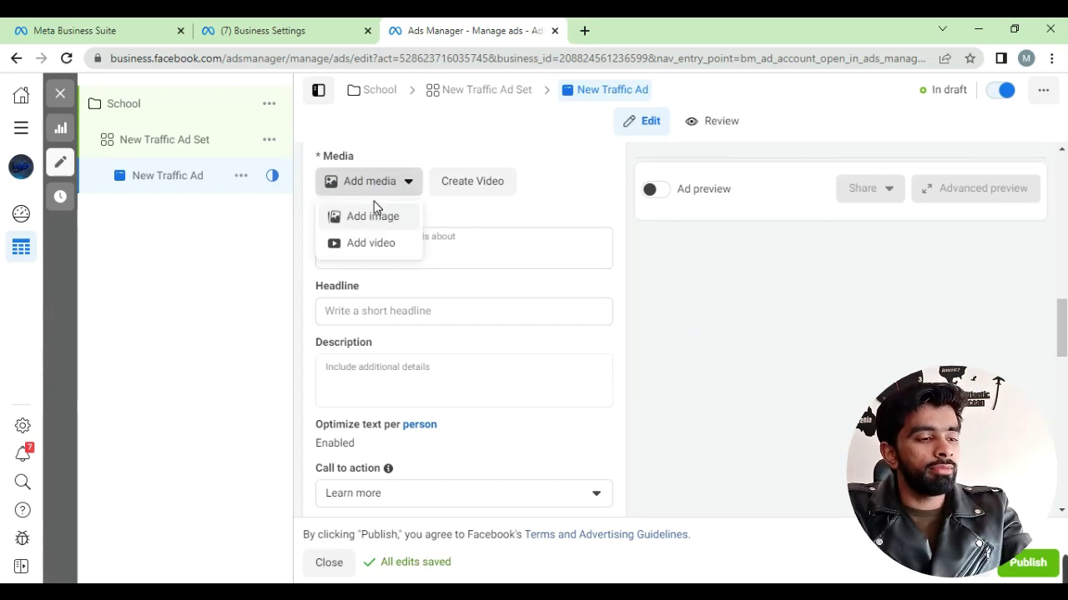
left_click(373, 218)
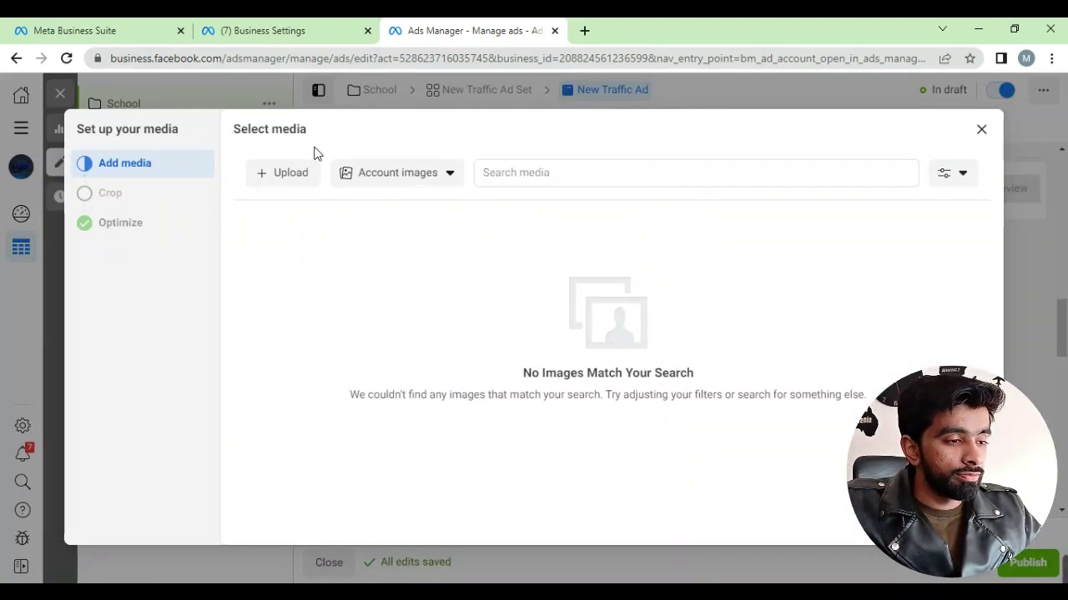
left_click(288, 173)
left_click(423, 205)
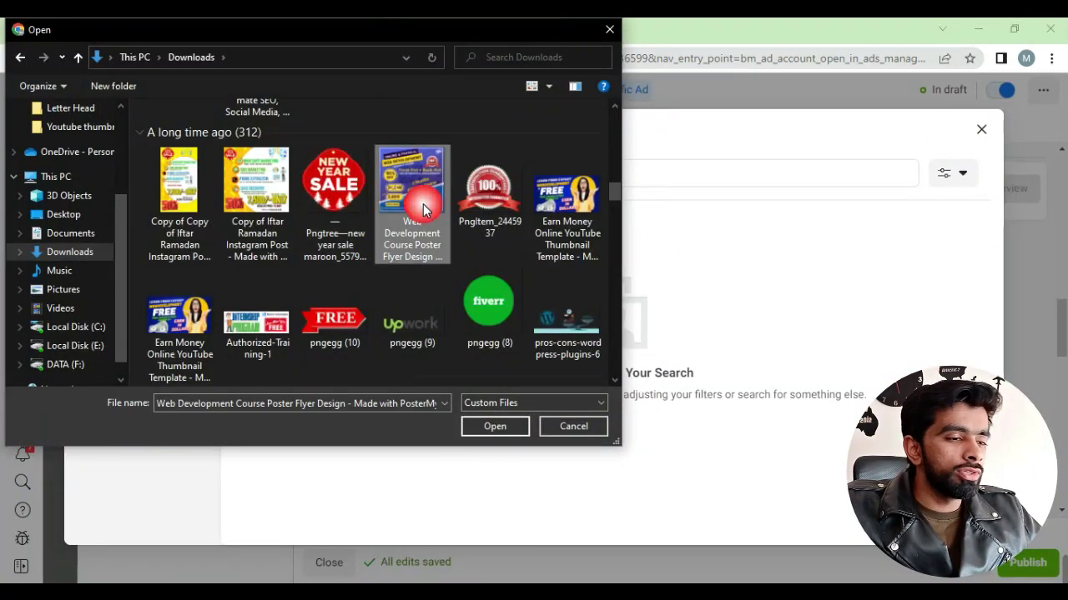
left_click(504, 423)
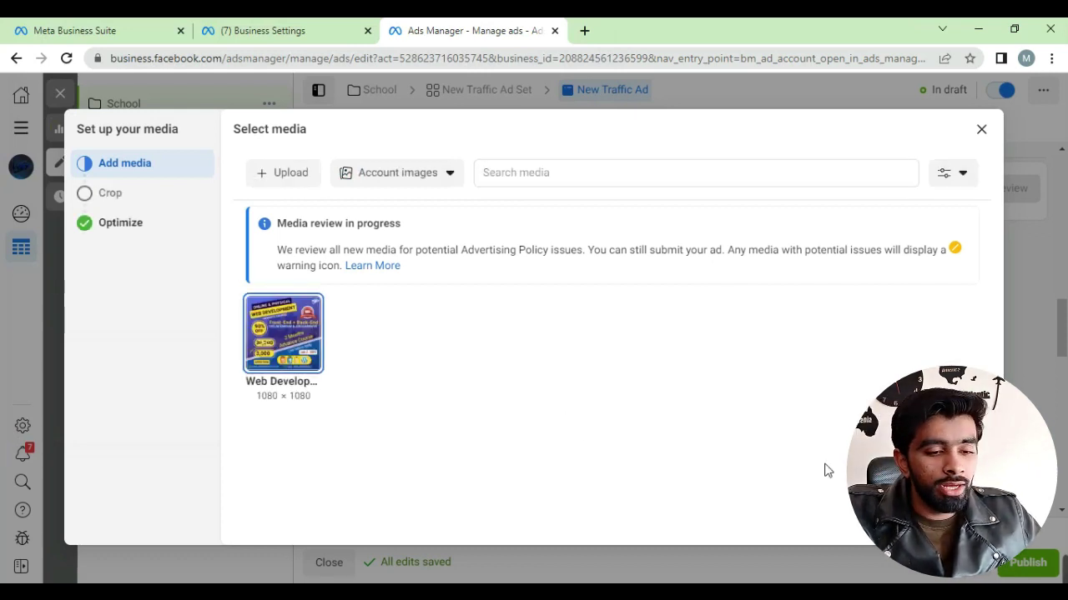
left_click(959, 524)
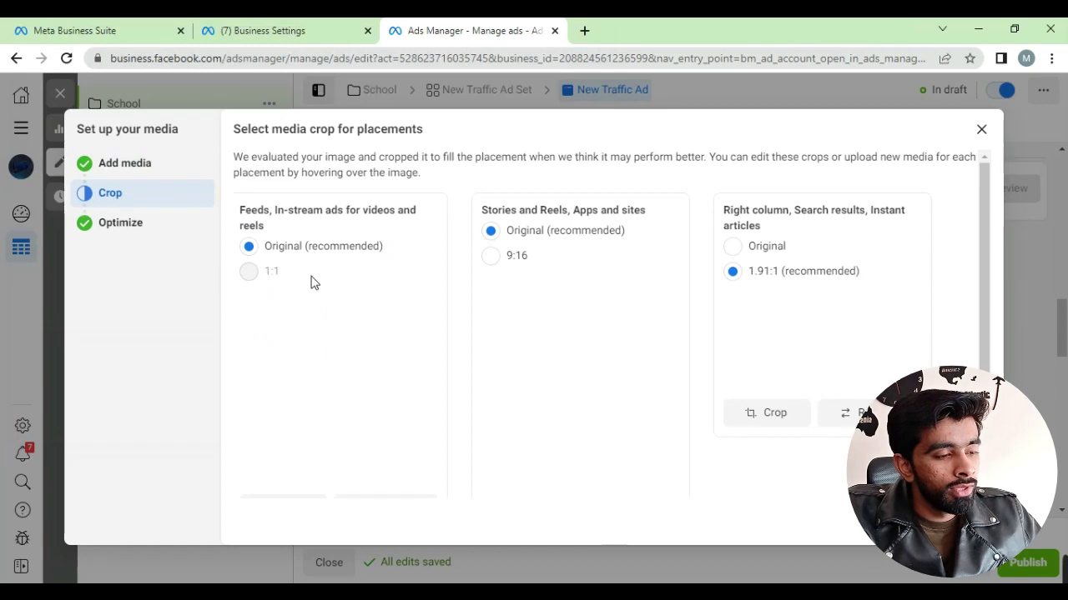
- Review the placement crops, set Right column, Search results, Instant articles to Original, and finish the media setup with all optimizations on
scroll(383, 392, "down", 5)
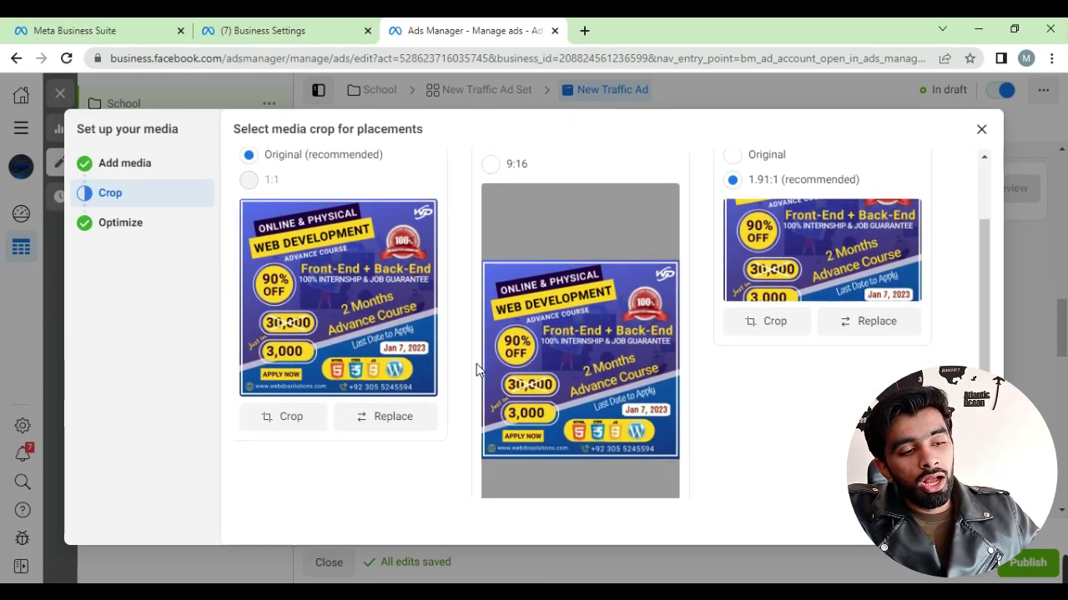
scroll(646, 338, "up", 5)
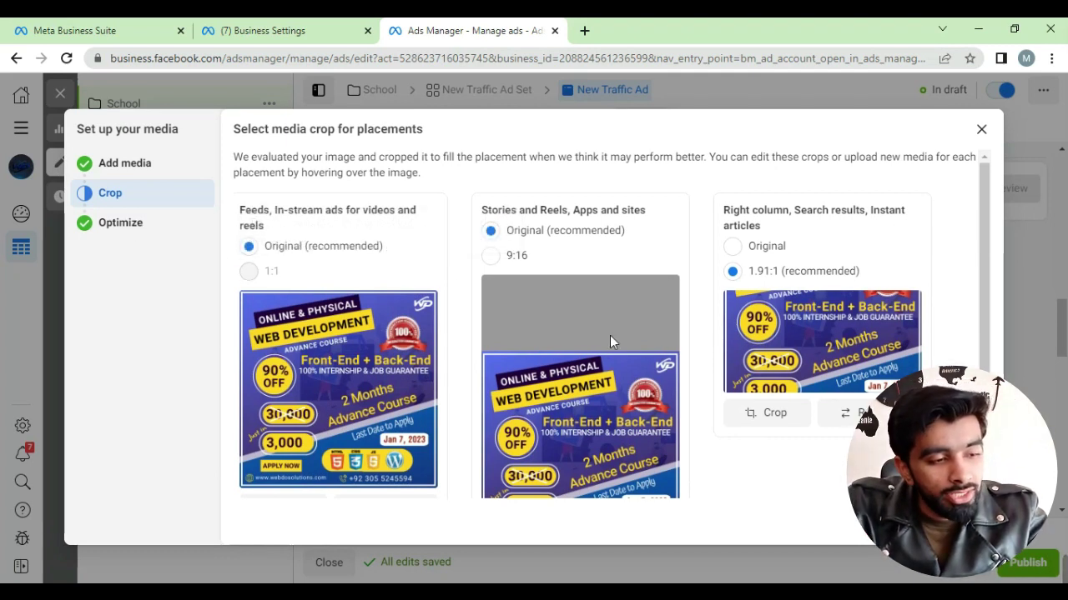
scroll(610, 365, "down", 1)
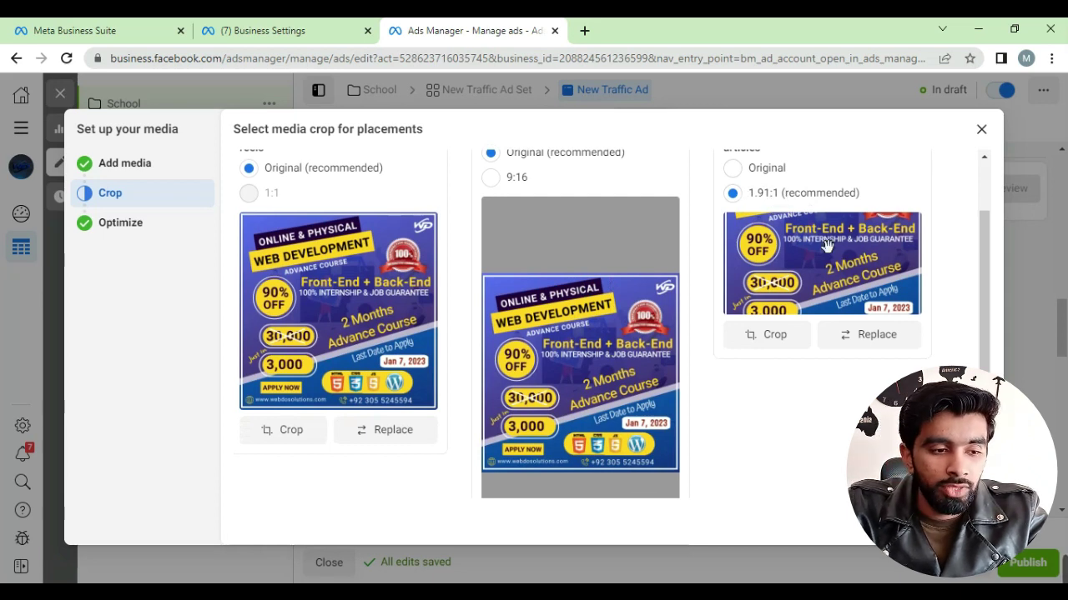
mouse_move(829, 259)
left_mouse_down()
mouse_move(836, 277)
mouse_move(826, 261)
left_mouse_up()
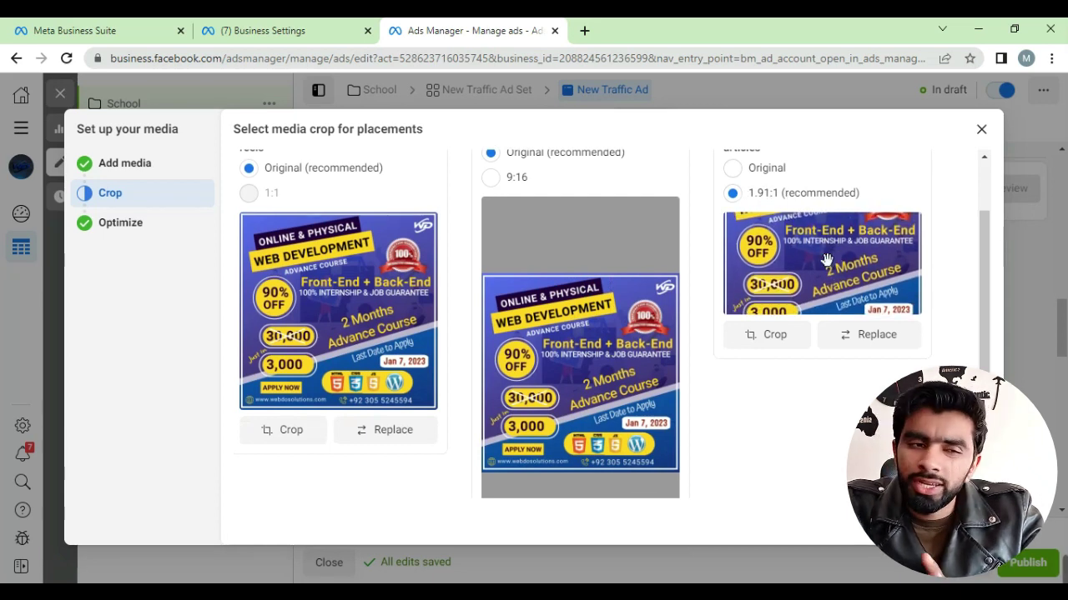
left_click(758, 169)
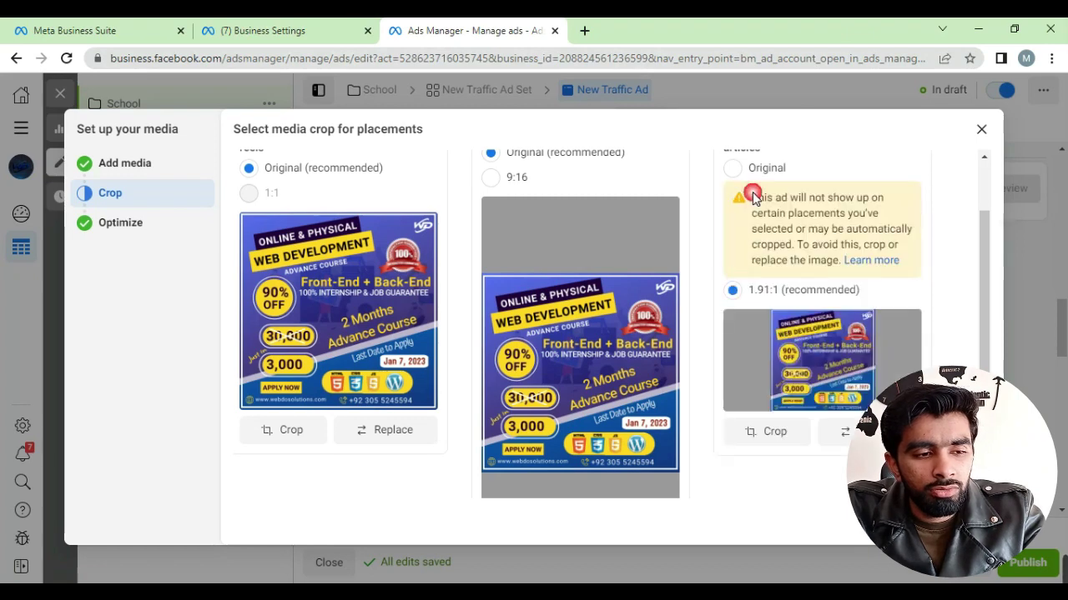
scroll(813, 321, "down", 1)
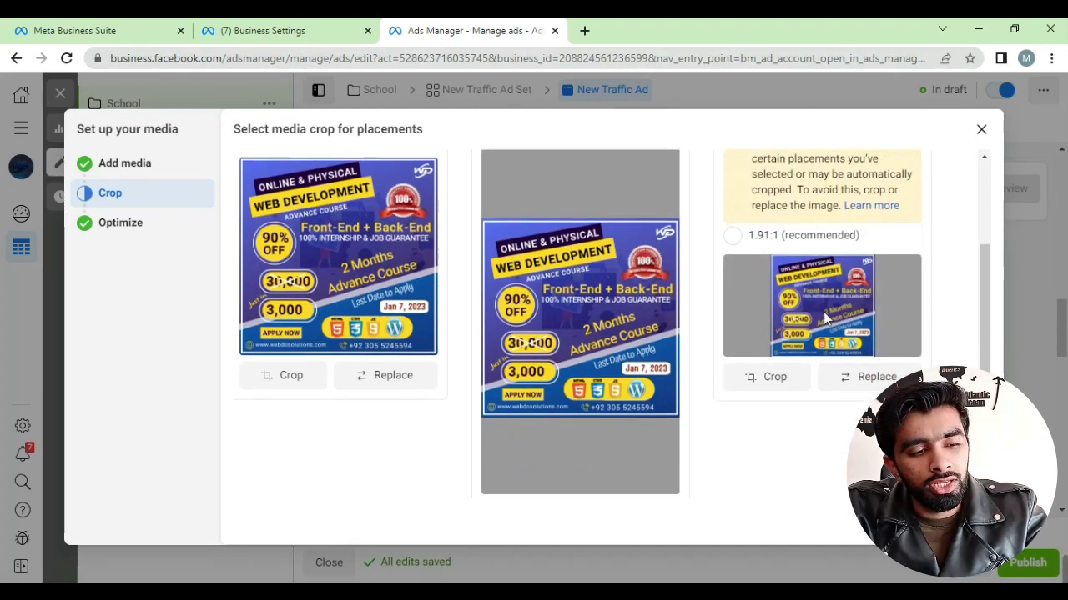
left_click(965, 522)
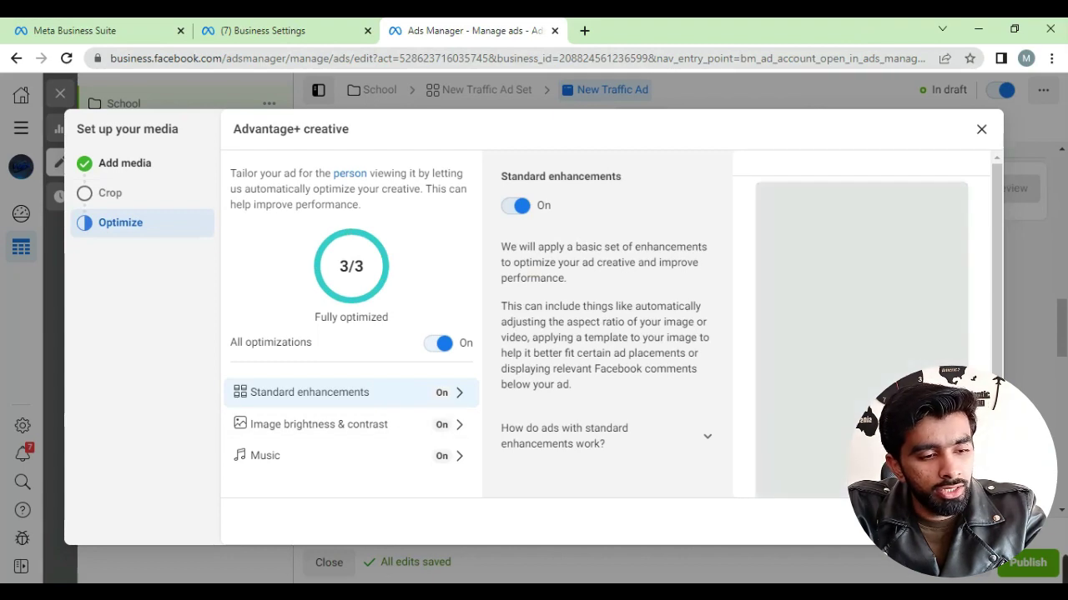
left_click(959, 522)
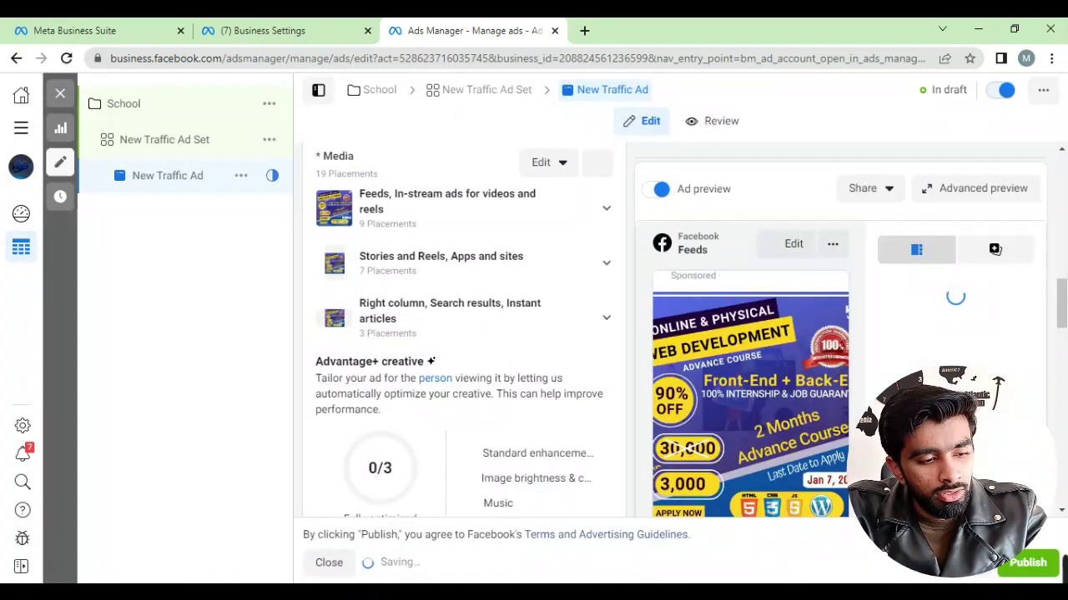
- Try "Loot lo dicount" as the ad's primary text, and clear it
scroll(563, 301, "down", 5)
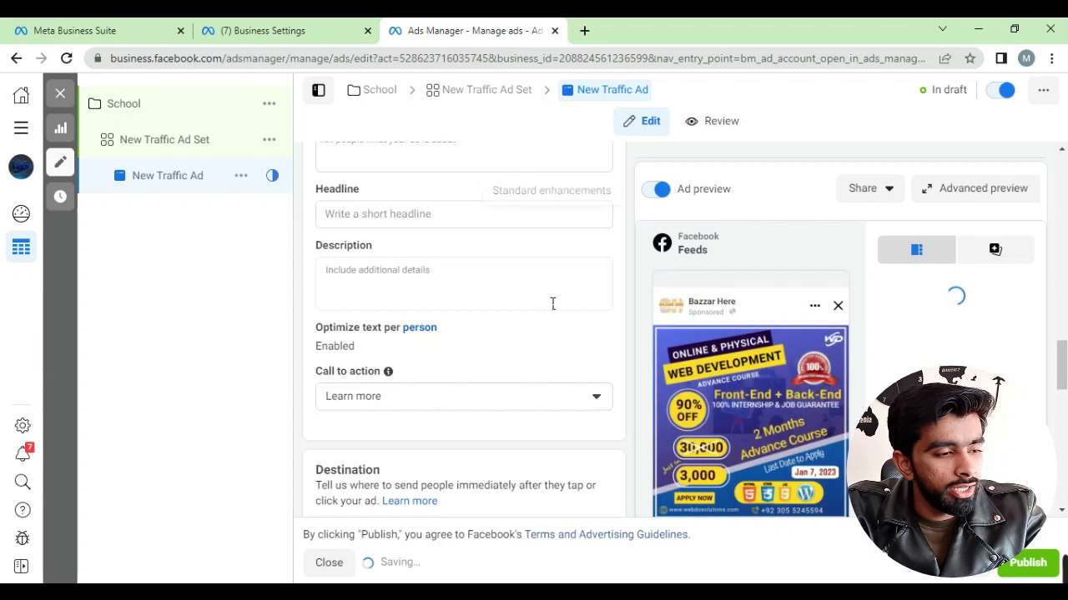
scroll(479, 278, "up", 1)
left_click(438, 237)
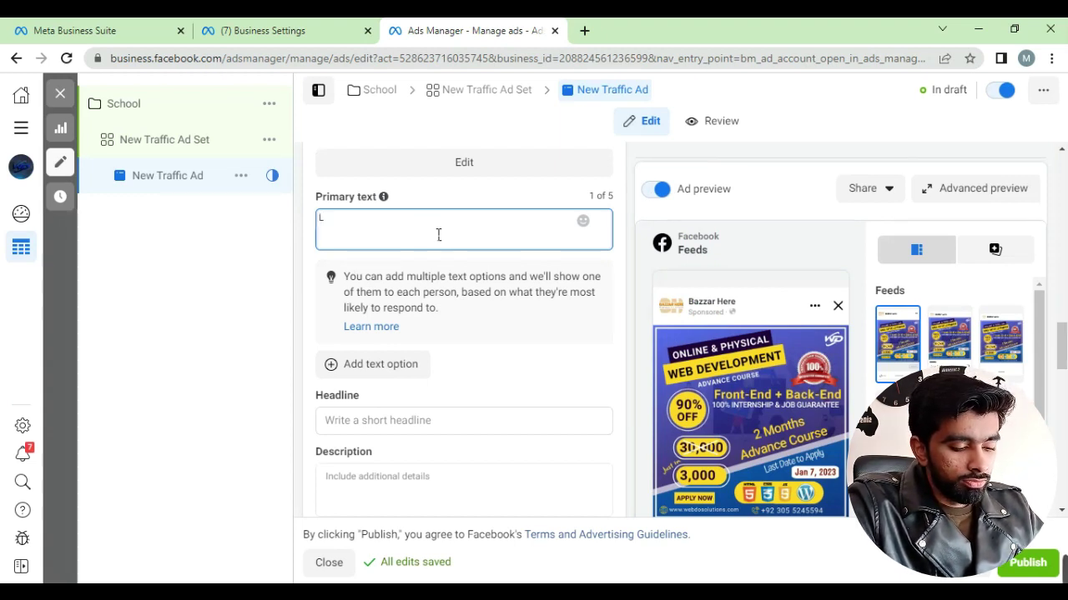
type("oot lo")
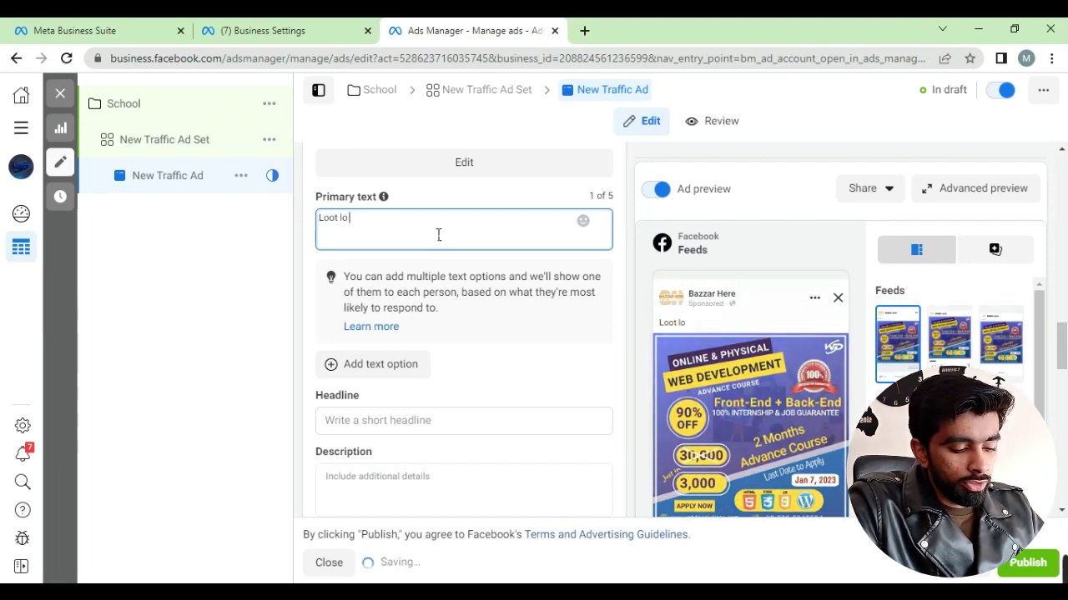
type(" dicount")
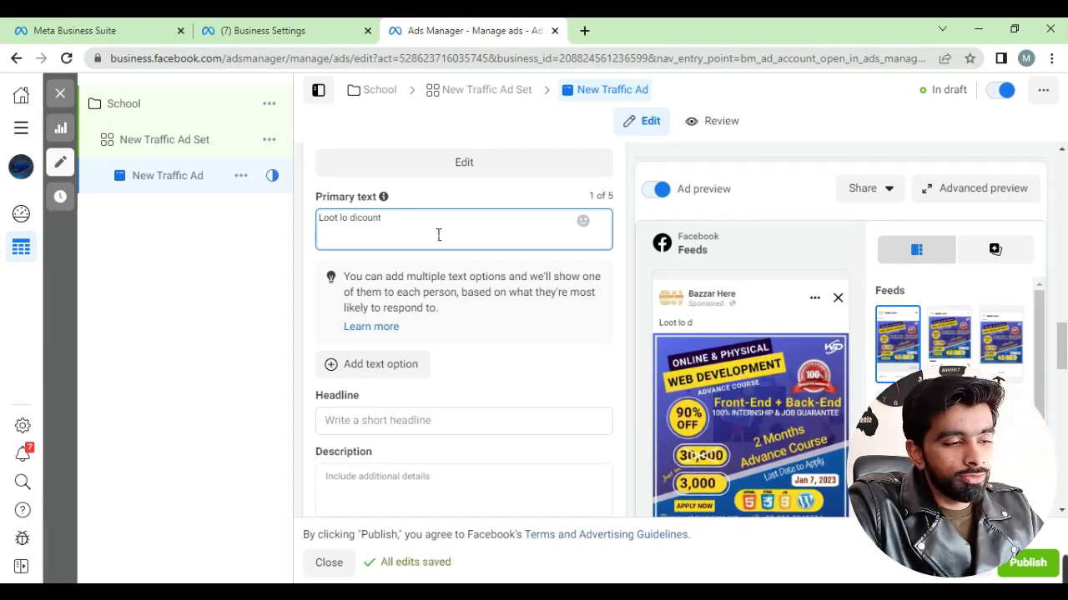
key("BackSpace")
key("BackSpace")
key("BackSpace")
key("BackSpace")
key("BackSpace")
key("BackSpace")
key("BackSpace")
key("BackSpace")
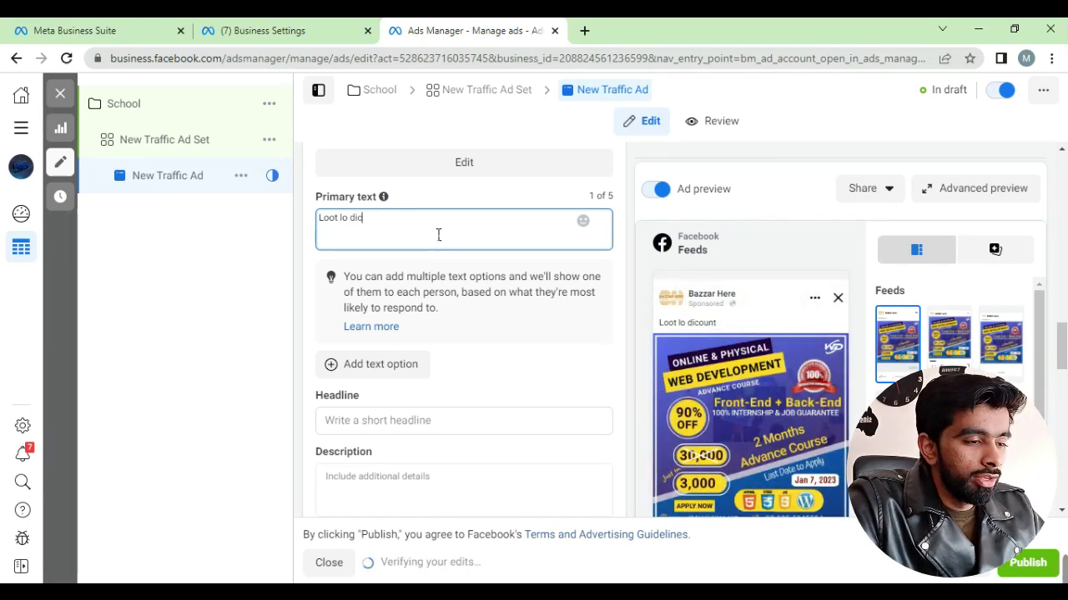
key("BackSpace")
key("BackSpace")
key("BackSpace")
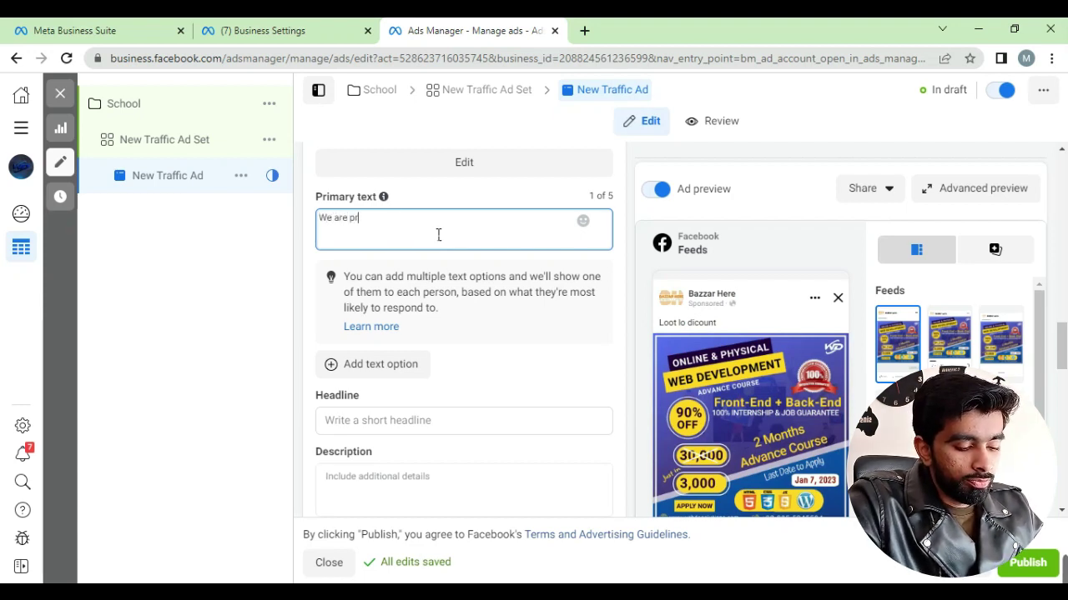
- Write the ad's primary text as "We are providing WEB development course", correcting the spelling of "webdevelopment"
type("We are provid")
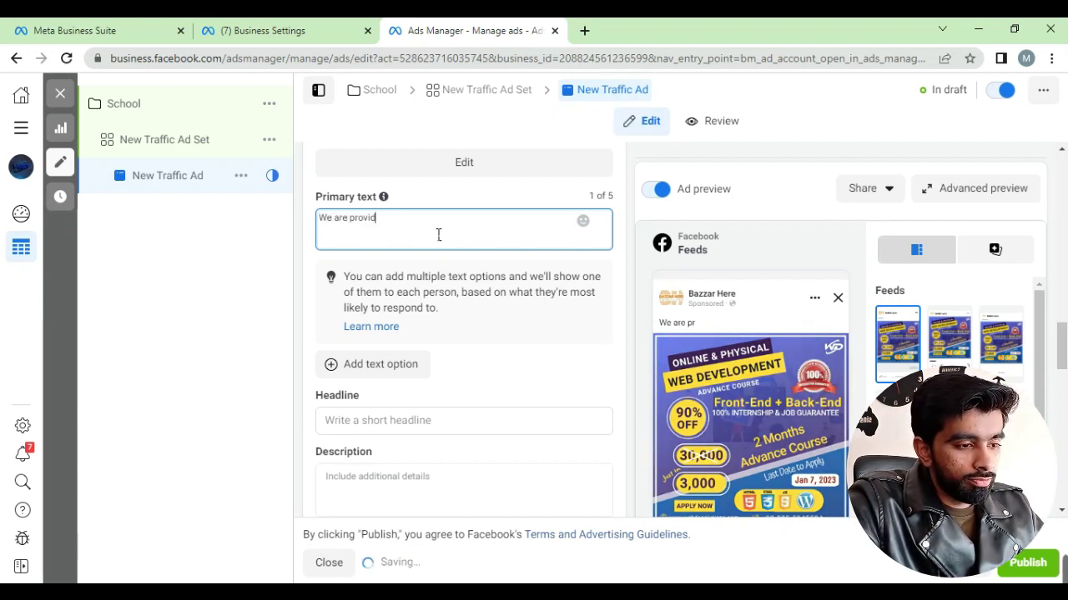
type("ing webdevelopment course")
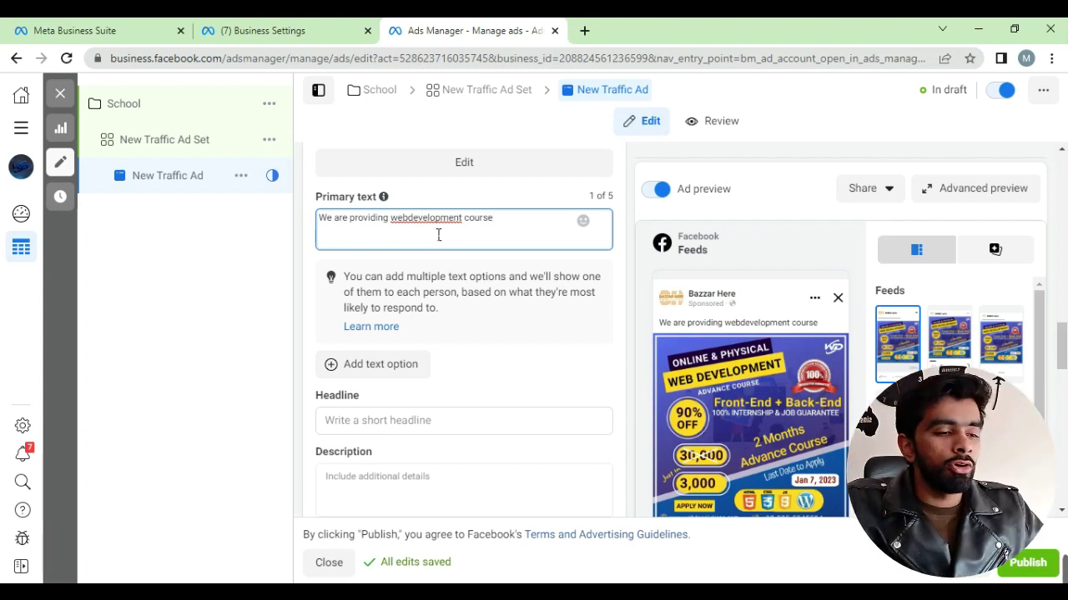
right_click(461, 229)
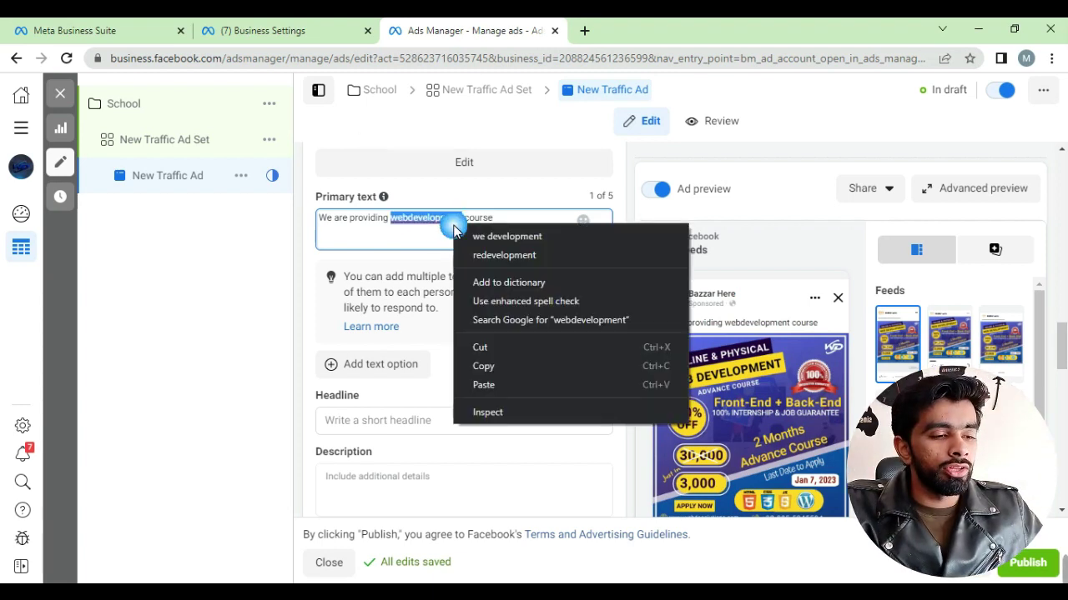
left_click(495, 255)
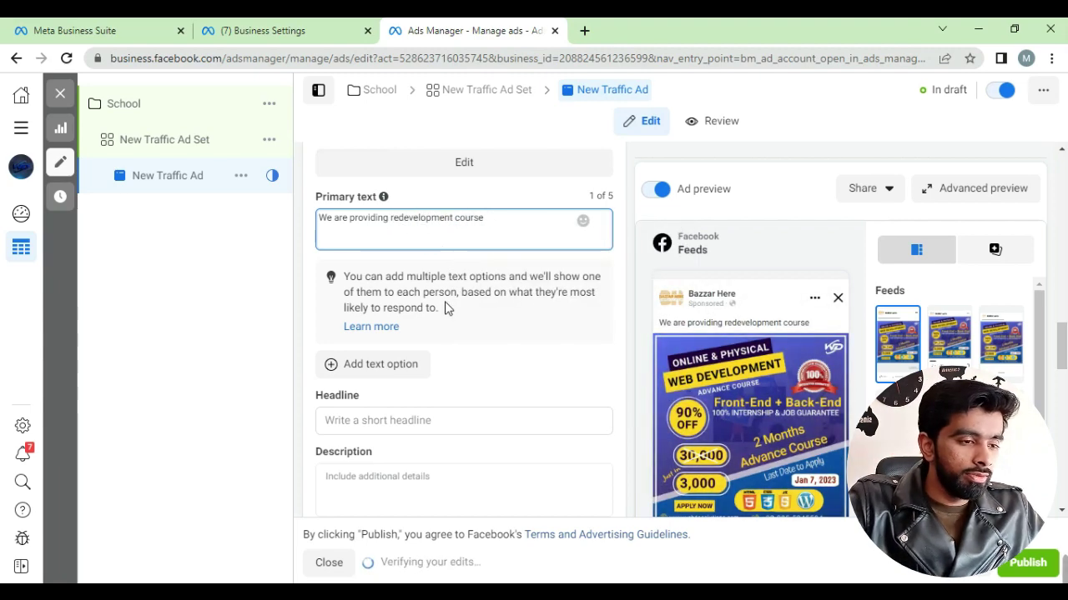
key("Delete")
key("Delete")
type("WE")
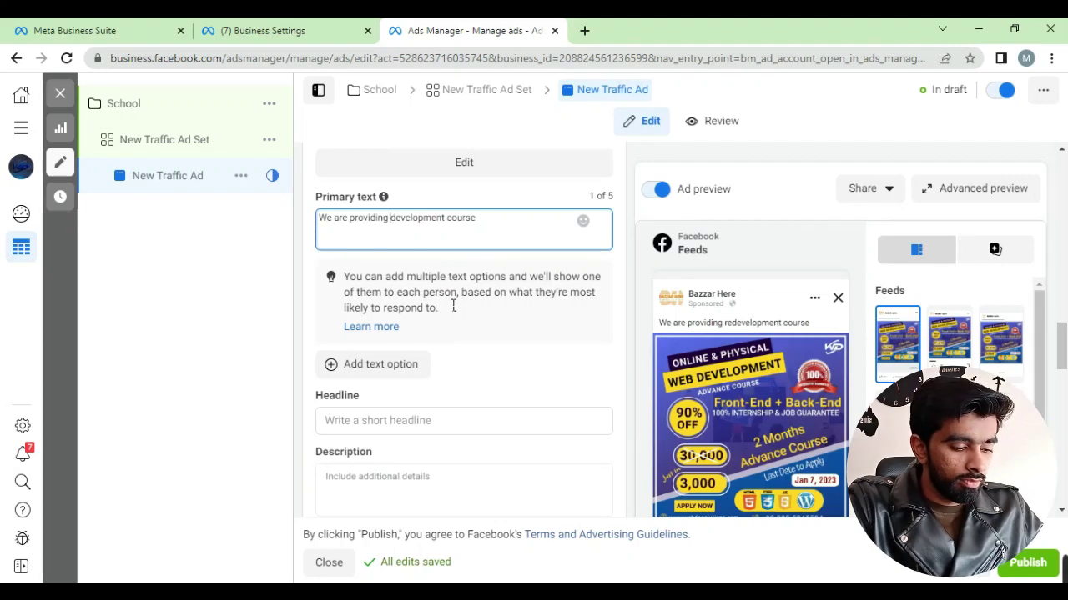
type("B")
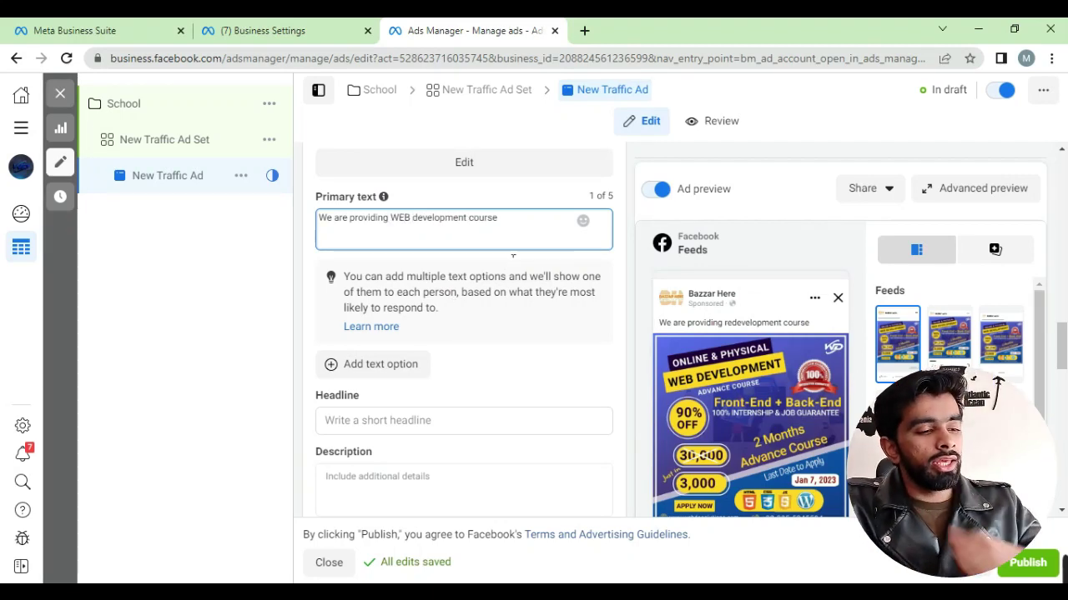
scroll(393, 353, "down", 3)
scroll(401, 245, "up", 1)
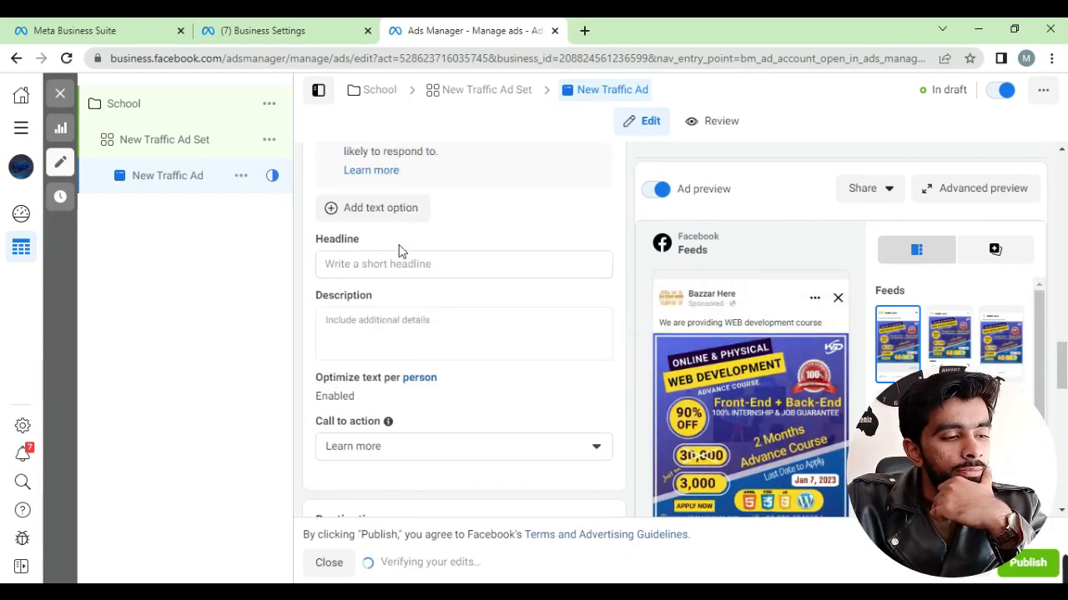
- Examine the ad's remaining text, destination and tracking settings, and where the headline and link description appear in the Facebook Feeds preview
scroll(559, 262, "down", 5)
scroll(565, 278, "up", 3)
scroll(565, 278, "up", 1)
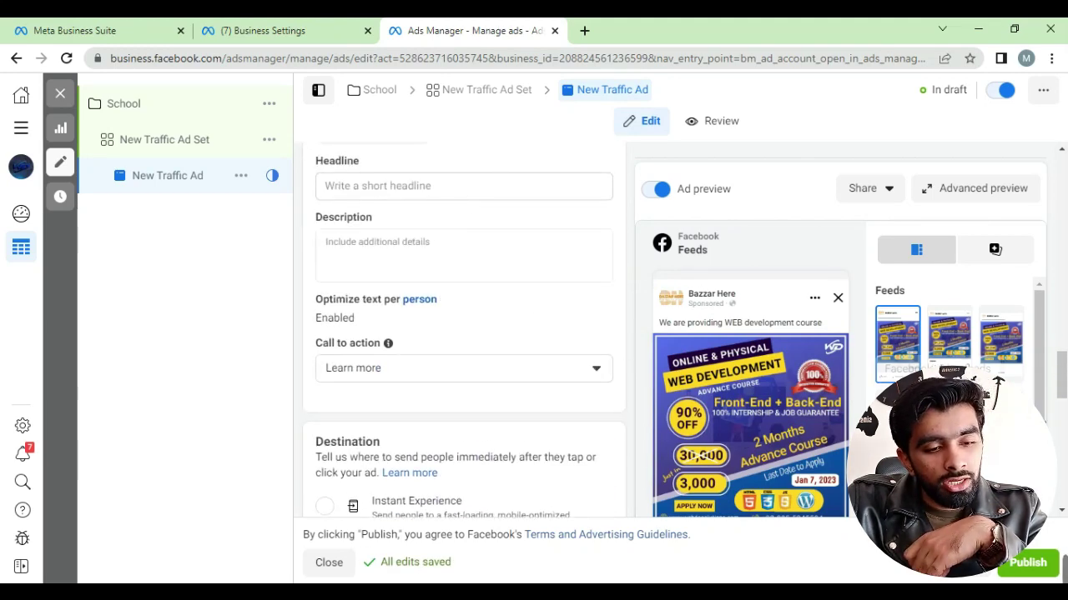
scroll(951, 334, "down", 2)
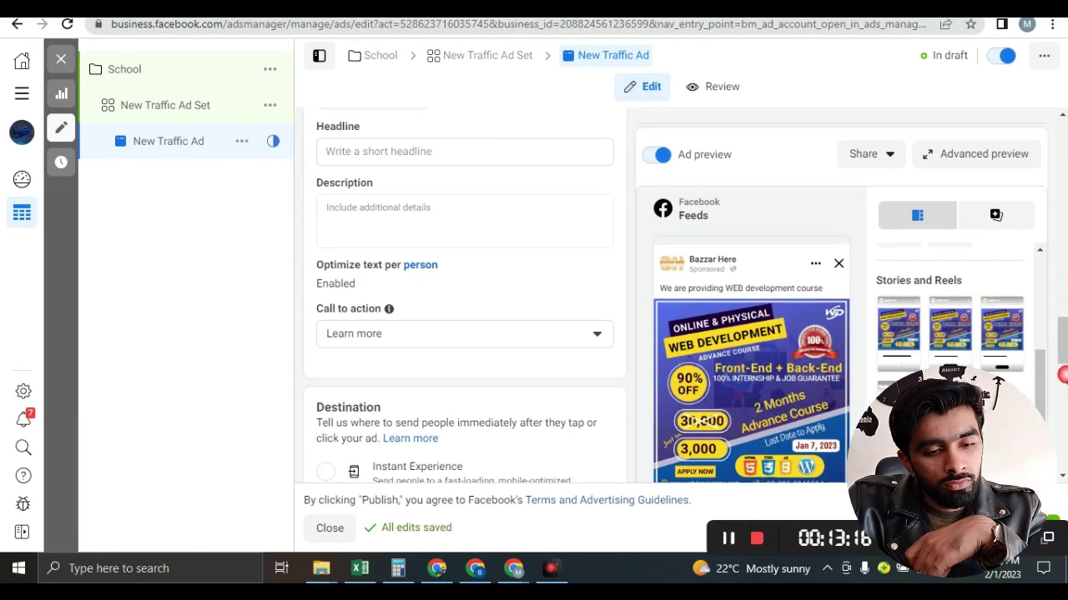
left_click(1063, 375)
left_click(1060, 434)
left_click(1060, 440)
left_click(730, 378)
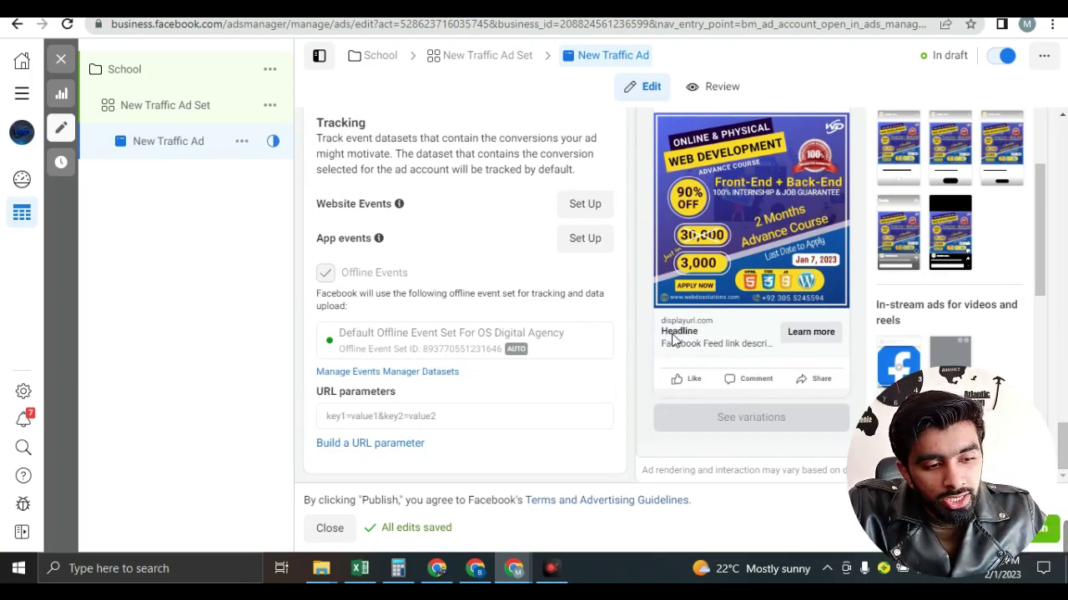
scroll(417, 209, "up", 5)
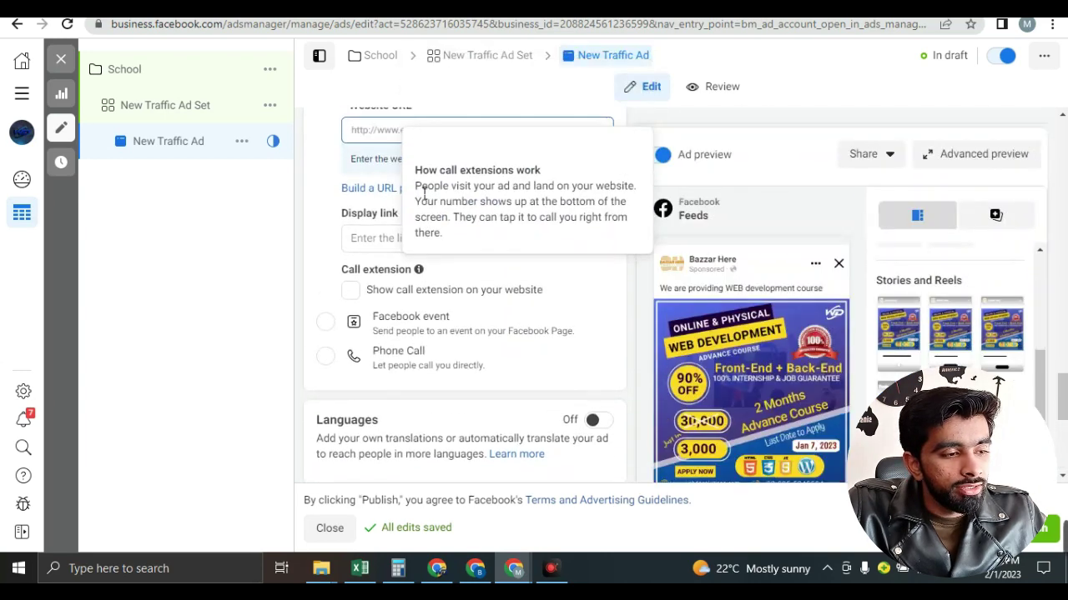
scroll(404, 209, "up", 2)
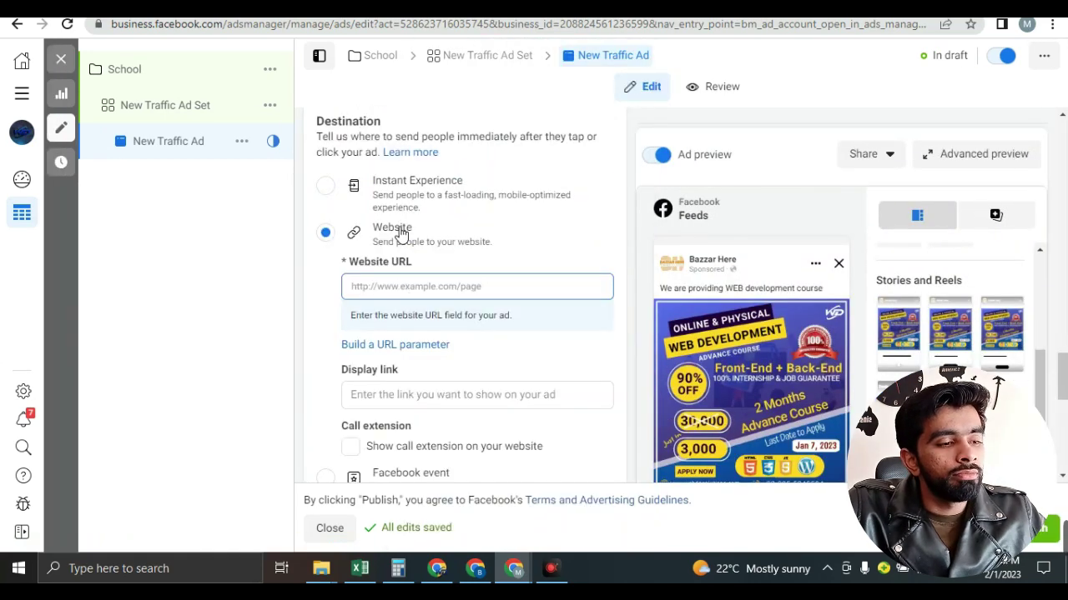
scroll(399, 232, "up", 2)
scroll(395, 234, "up", 3)
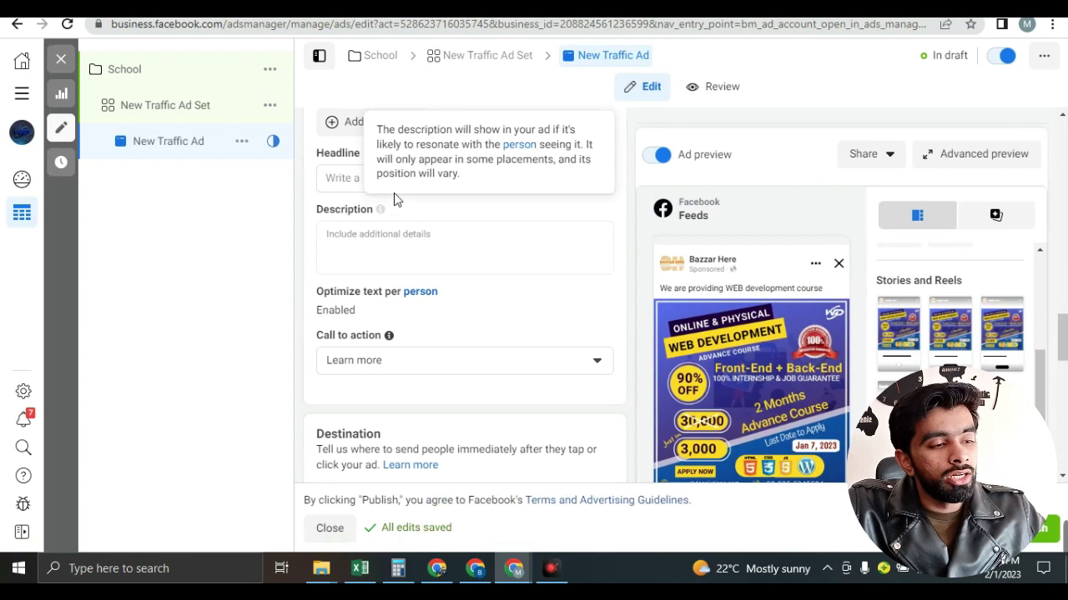
- Set the ad's headline to "Limited Offer" and its description to "Premium Course"
left_click(331, 181)
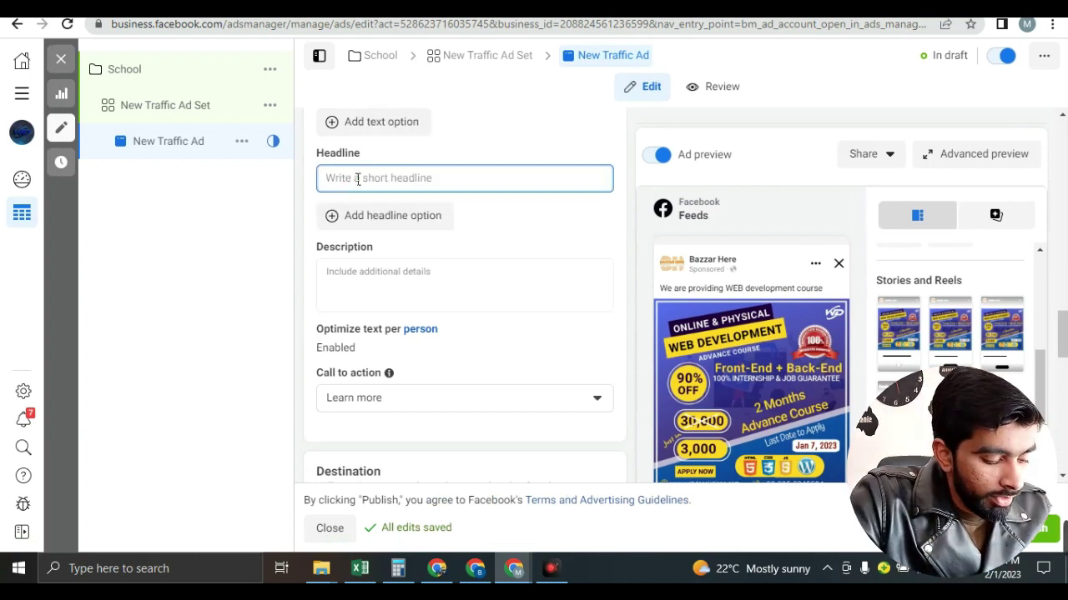
type("A")
key("BackSpace")
key("BackSpace")
key("BackSpace")
key("BackSpace")
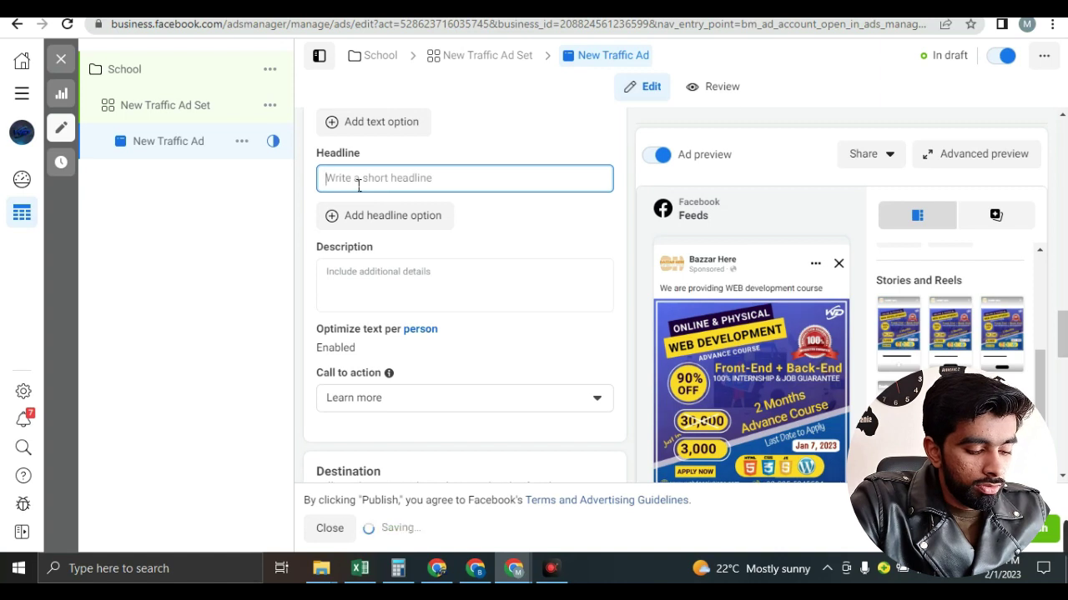
type("L")
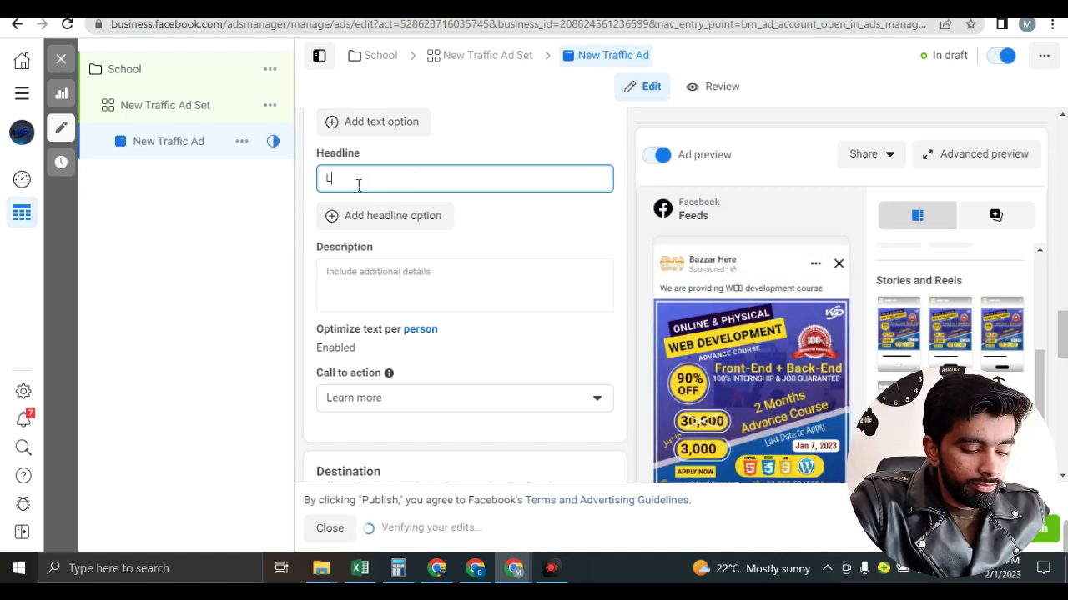
type("imited Offer")
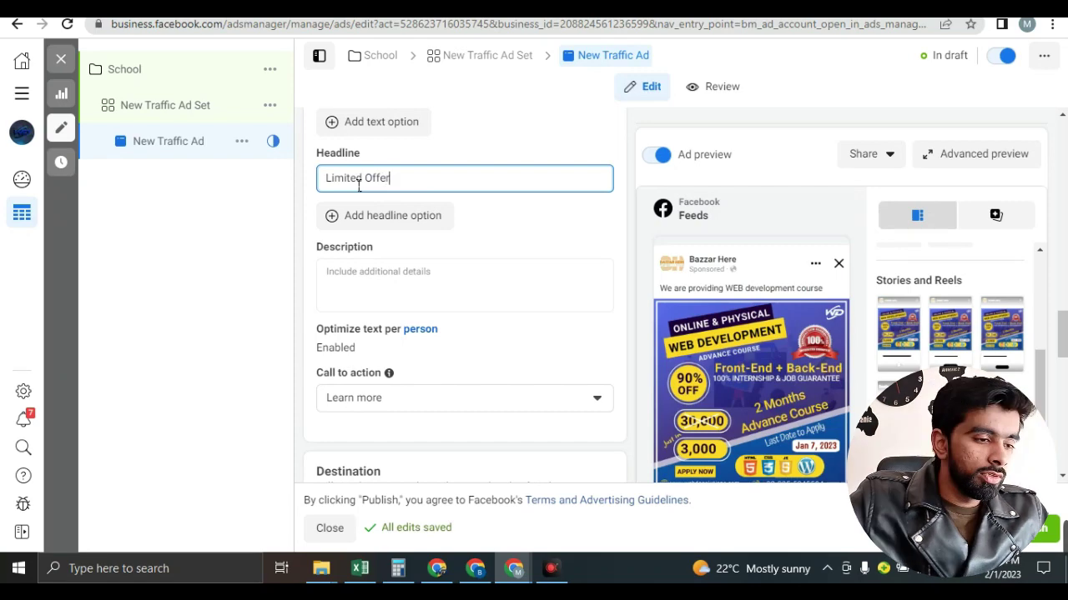
left_click(368, 283)
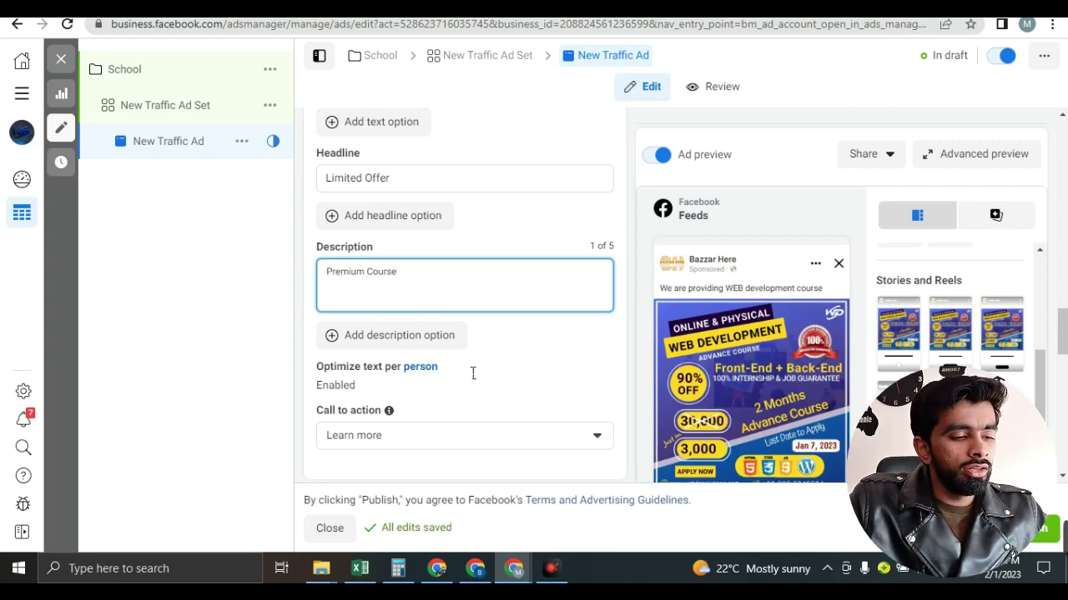
- Review the call to action choices for the ad and keep Learn more selected
scroll(455, 367, "down", 2)
left_click(400, 279)
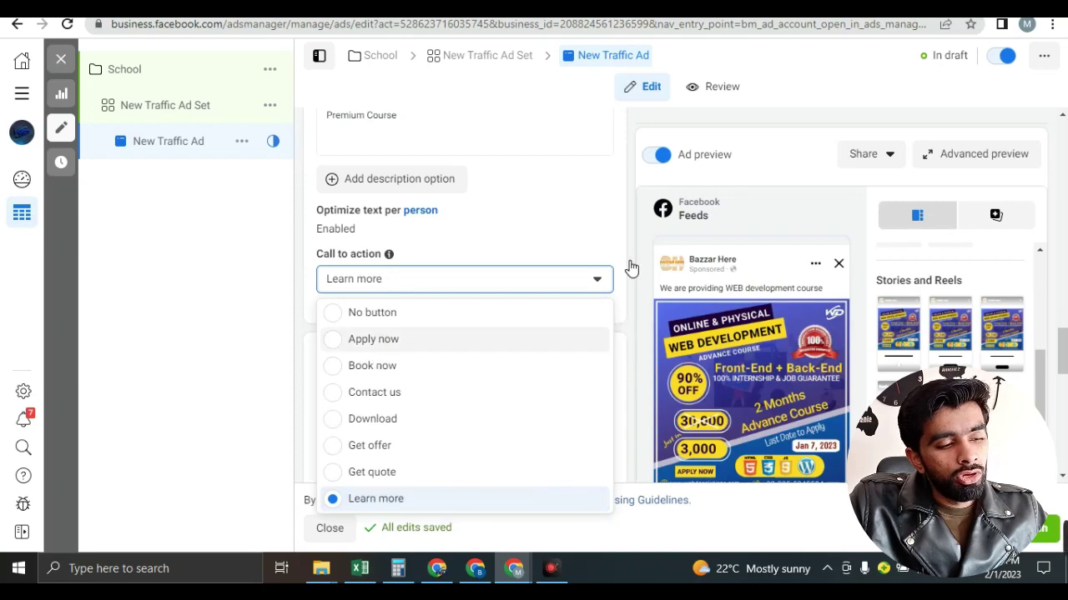
key("Return")
- Open the ad's Website URL for entry under the Website destination
scroll(621, 265, "down", 3)
left_click(516, 294)
left_click(477, 281)
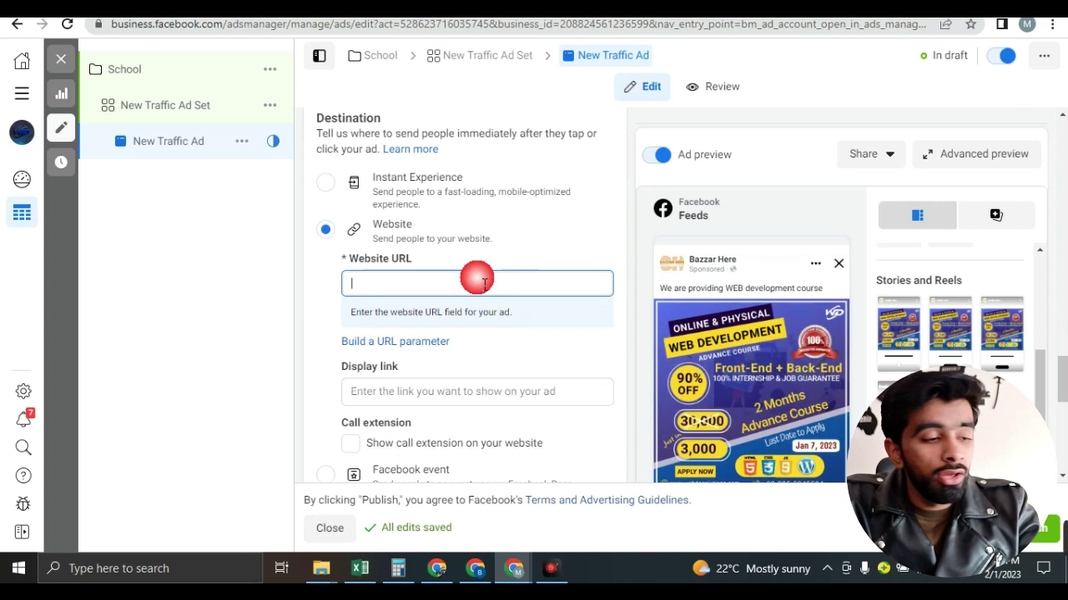